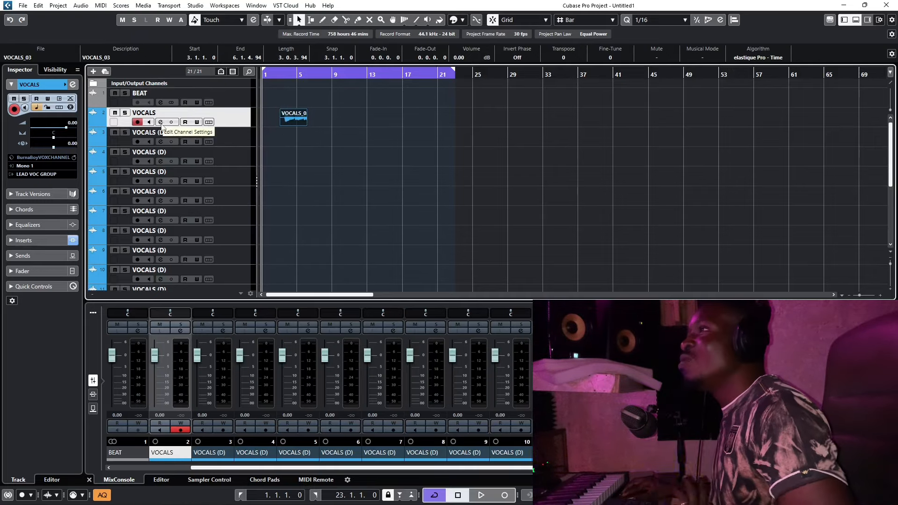
Step: Open the Auto-Tune Pro insert on the VOCALS track and play the vocal clip in a loop
{"action": "left_click", "coordinate": [34, 241]}
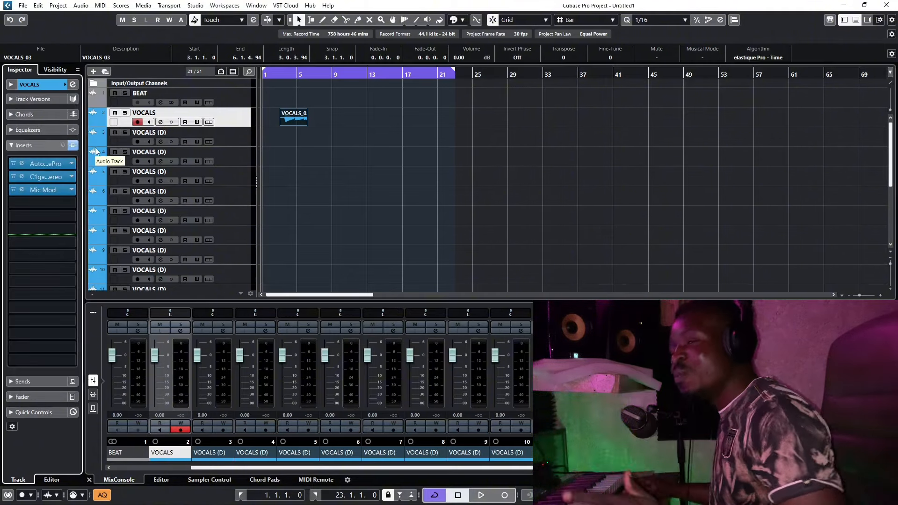
{"action": "left_click", "coordinate": [46, 164]}
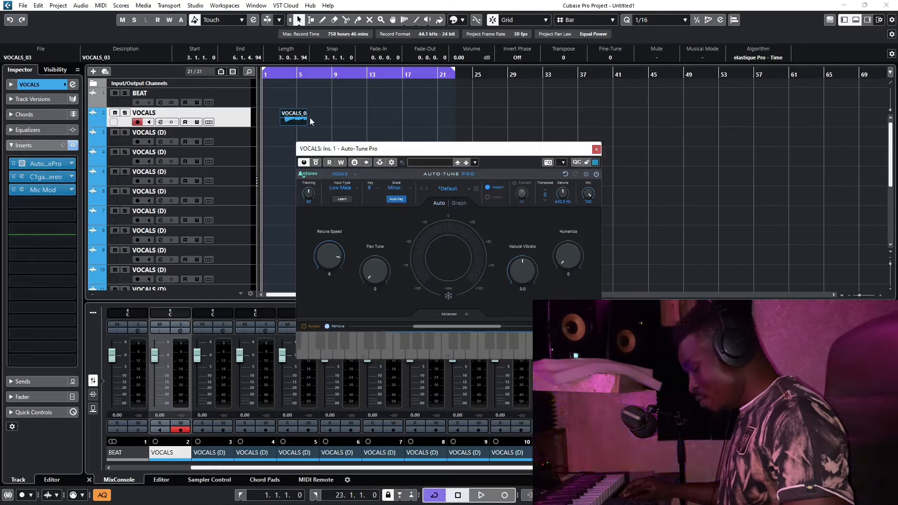
{"action": "key", "text": "p"}
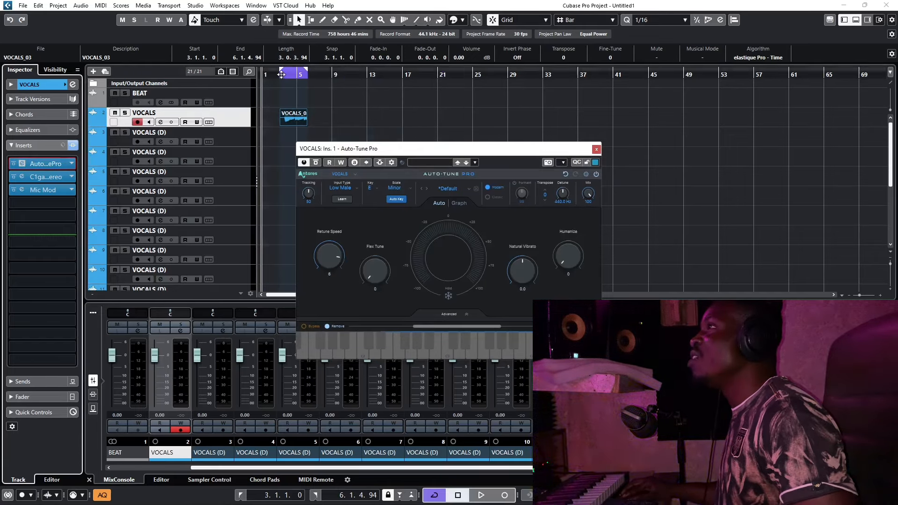
{"action": "left_click", "coordinate": [281, 74]}
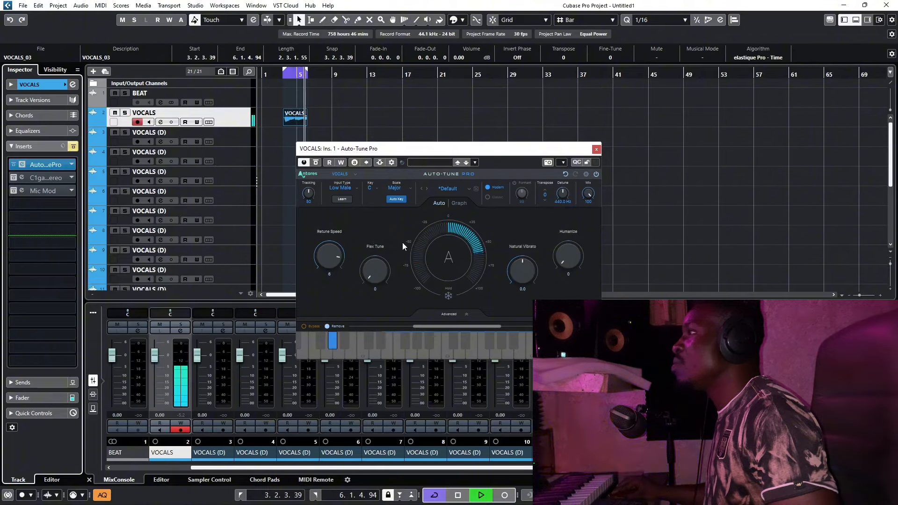
Step: Set Auto-Tune Pro's key to B and its scale to Minor while listening, stop playback and close the plug-in
{"action": "left_click", "coordinate": [372, 186]}
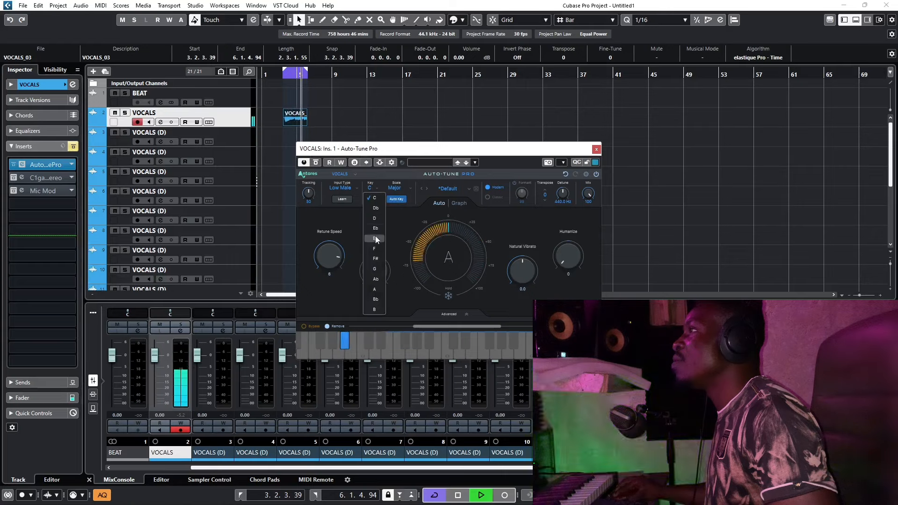
{"action": "left_click", "coordinate": [376, 240]}
{"action": "left_click", "coordinate": [392, 188]}
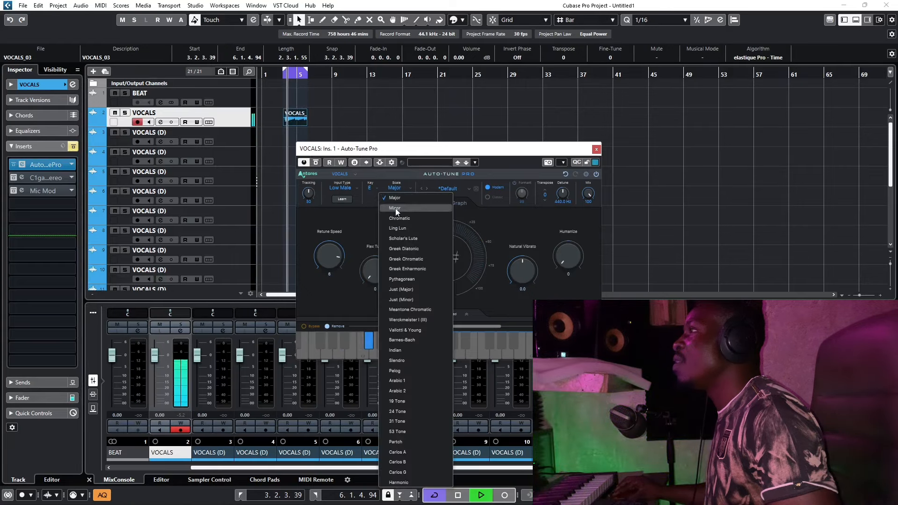
{"action": "left_click", "coordinate": [395, 208]}
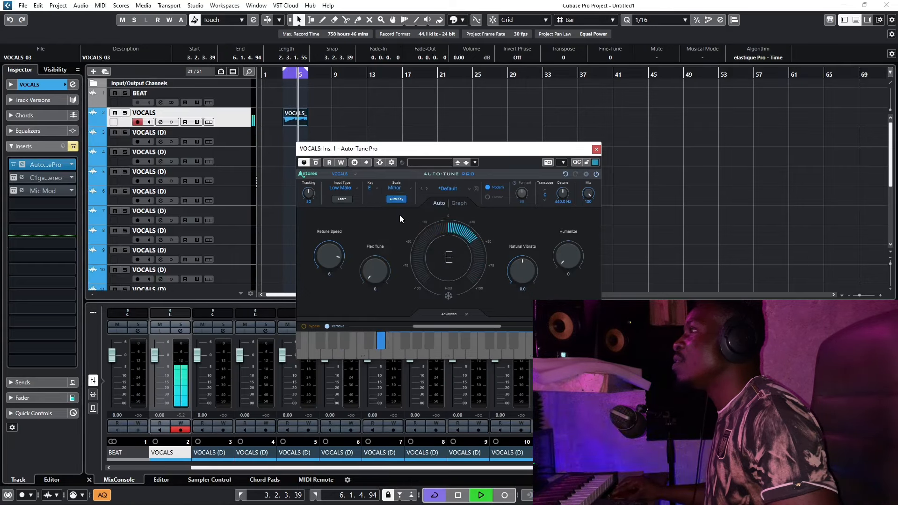
{"action": "key", "text": "space"}
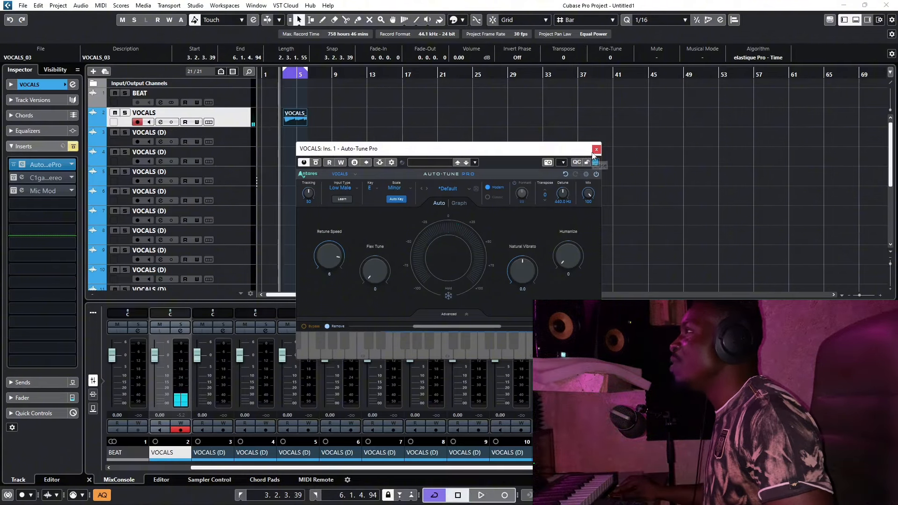
{"action": "left_click", "coordinate": [595, 151]}
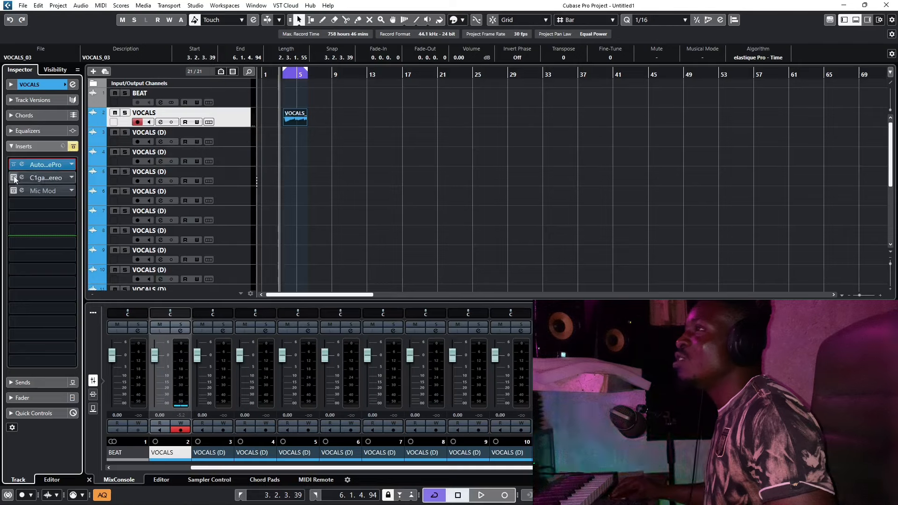
Step: Activate the C1 gate Stereo insert on the VOCALS track and audition the vocal clip through it
{"action": "left_click", "coordinate": [43, 179]}
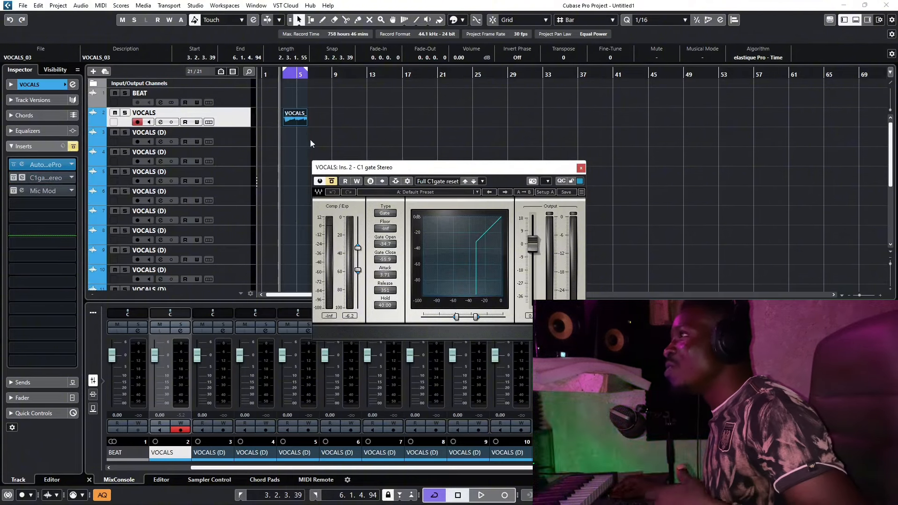
{"action": "left_click", "coordinate": [13, 178]}
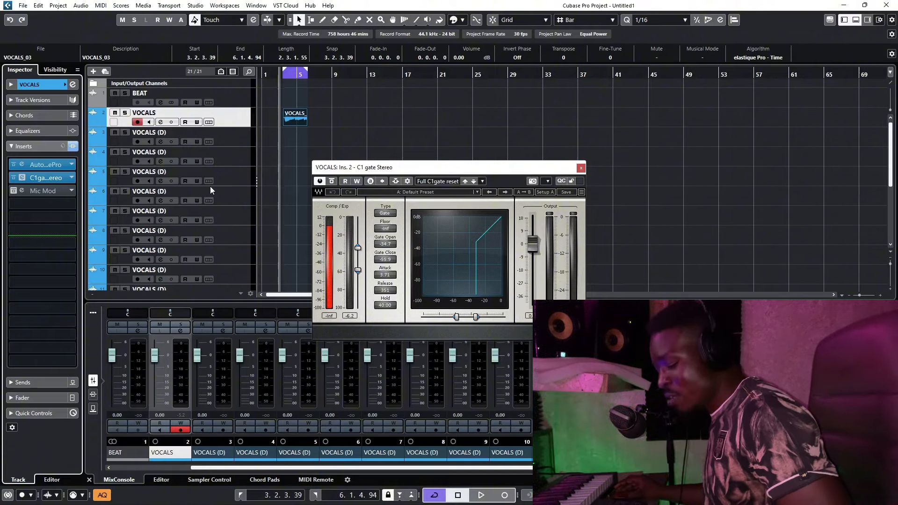
{"action": "key", "text": "space"}
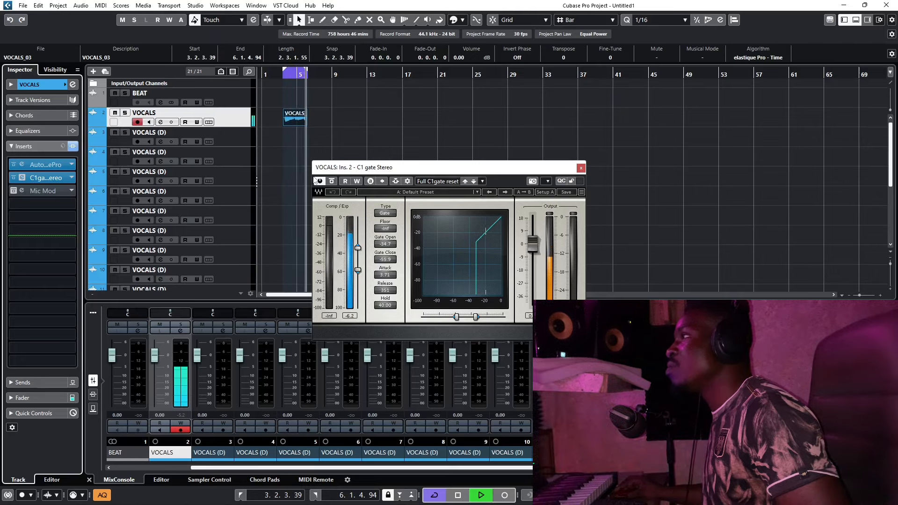
{"action": "key", "text": "space"}
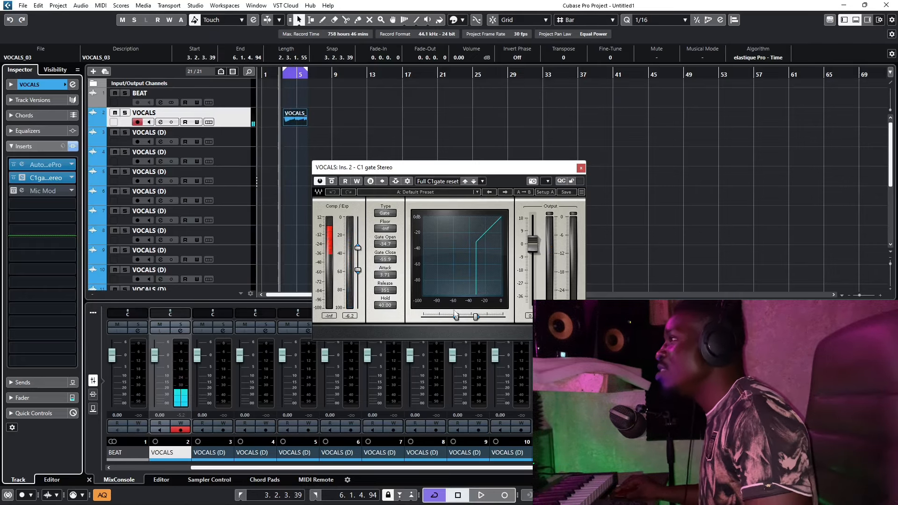
Step: Raise the C1 gate thresholds to about -33 for Gate Open and -53 for Gate Close, and close the plug-in
{"action": "left_click_drag", "start_coordinate": [458, 319], "coordinate": [455, 318]}
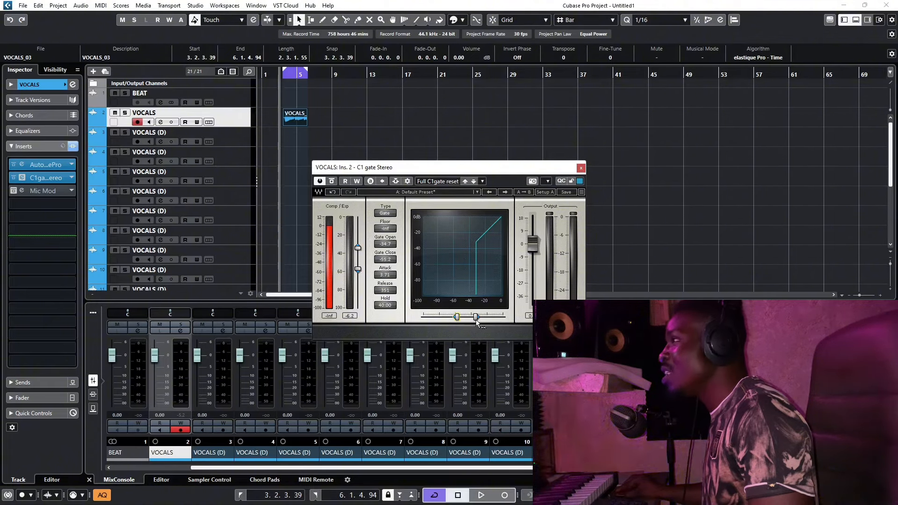
{"action": "mouse_move", "coordinate": [476, 317]}
{"action": "left_mouse_down"}
{"action": "mouse_move", "coordinate": [444, 318]}
{"action": "mouse_move", "coordinate": [499, 318]}
{"action": "mouse_move", "coordinate": [447, 317]}
{"action": "mouse_move", "coordinate": [477, 317]}
{"action": "left_mouse_up"}
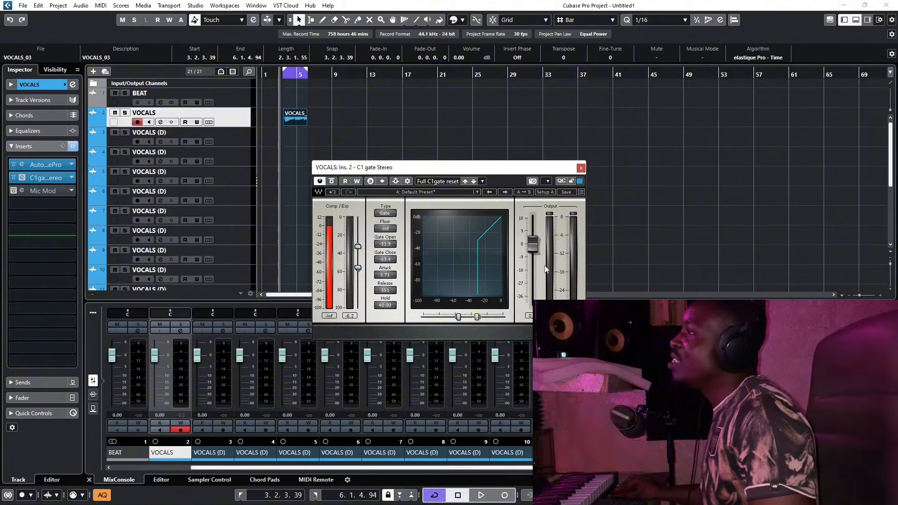
{"action": "left_click", "coordinate": [580, 168]}
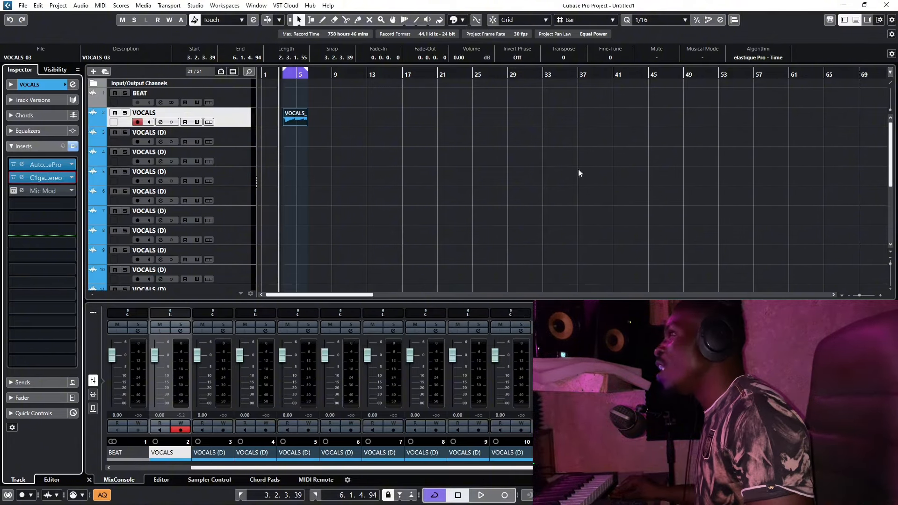
Step: Activate the Mic Mod insert on the VOCALS track and review its source and modeled microphone settings
{"action": "left_click", "coordinate": [42, 192]}
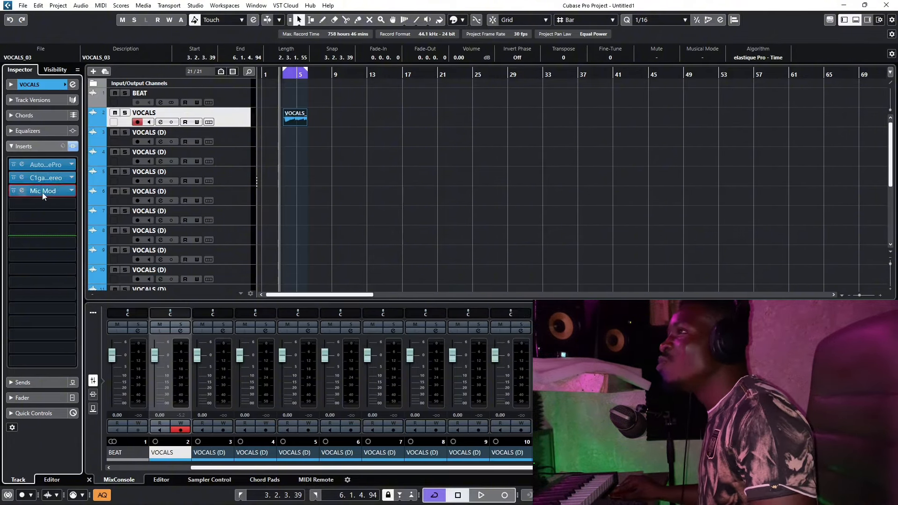
{"action": "left_click", "coordinate": [43, 193]}
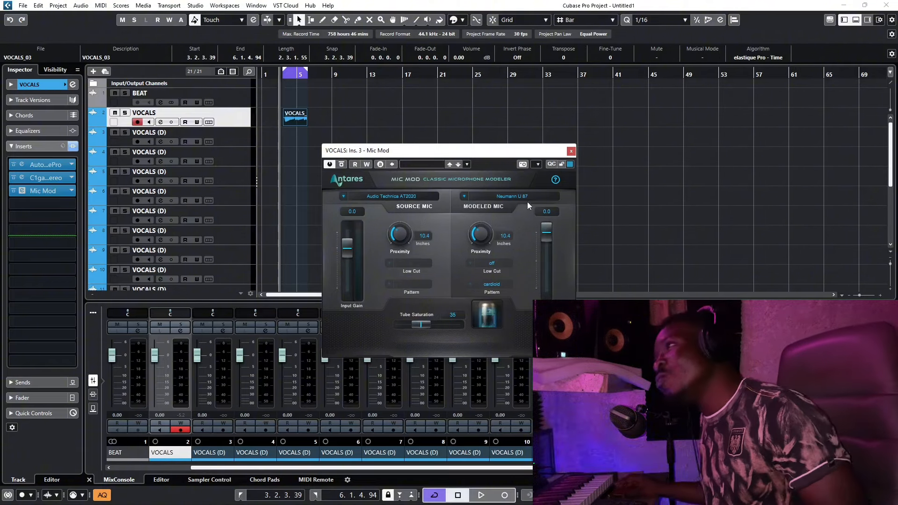
{"action": "left_click", "coordinate": [571, 151]}
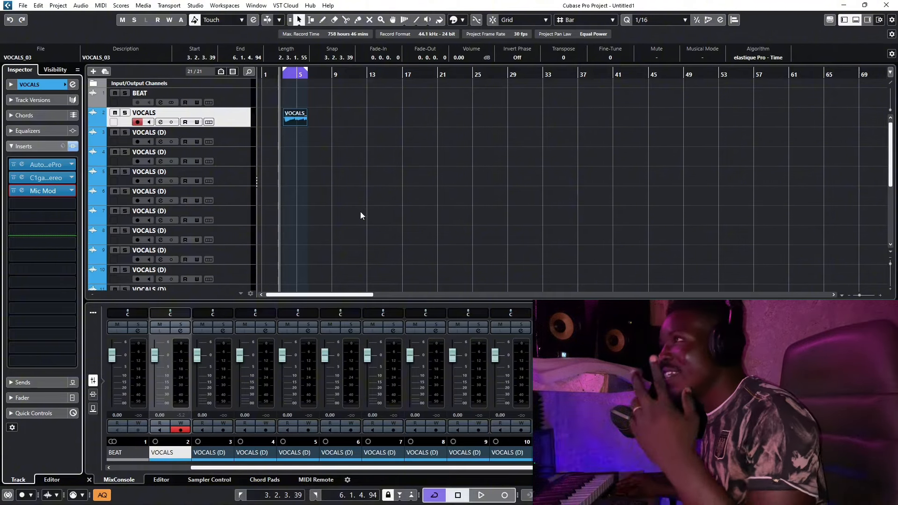
Step: Activate and open the first Pro-Q 3 insert on the LEAD VOC GROUP track
{"action": "scroll", "coordinate": [238, 180], "scroll_direction": "down", "scroll_amount": 5}
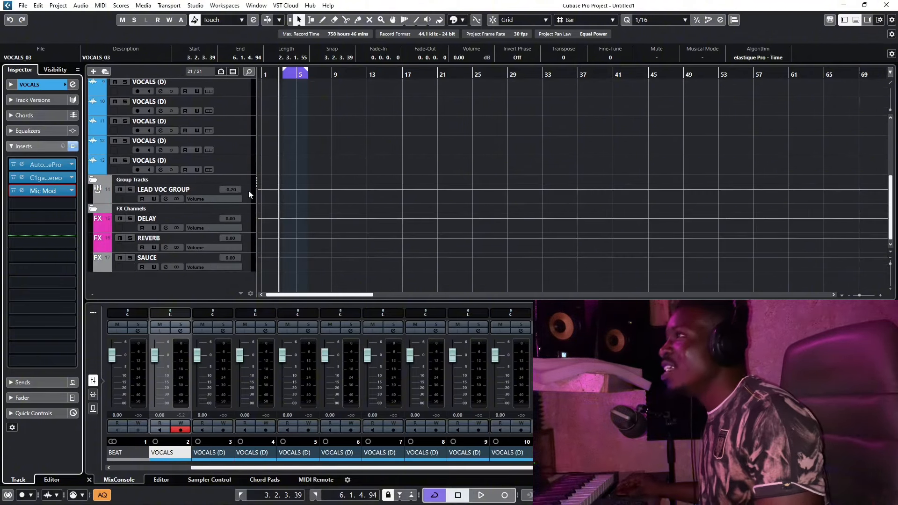
{"action": "left_click", "coordinate": [248, 190]}
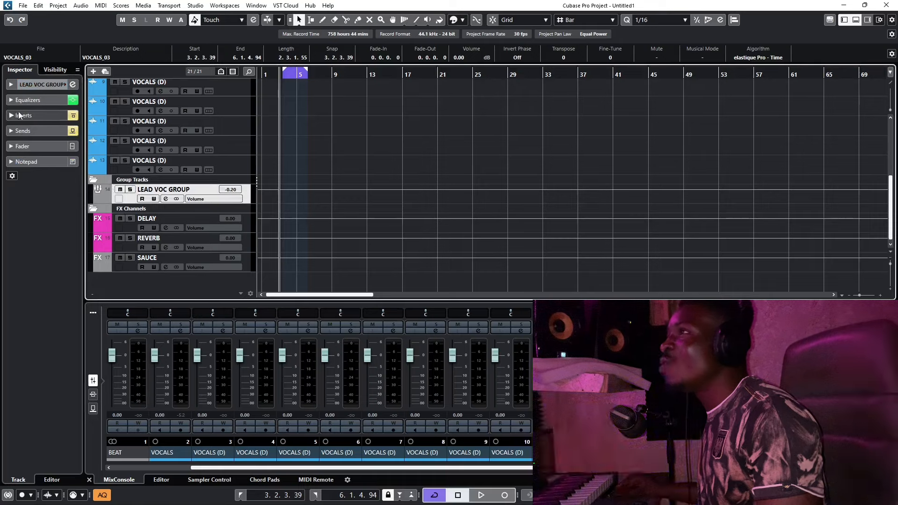
{"action": "left_click", "coordinate": [52, 115]}
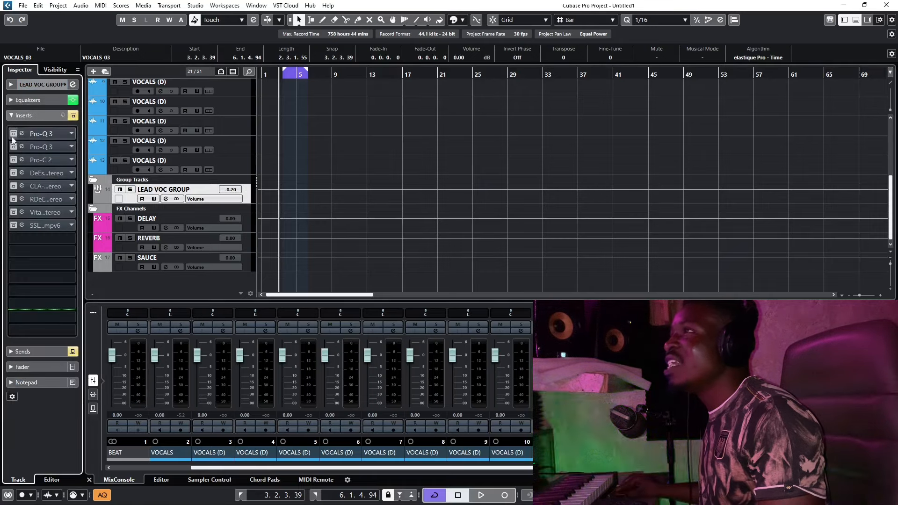
{"action": "left_click", "coordinate": [41, 133]}
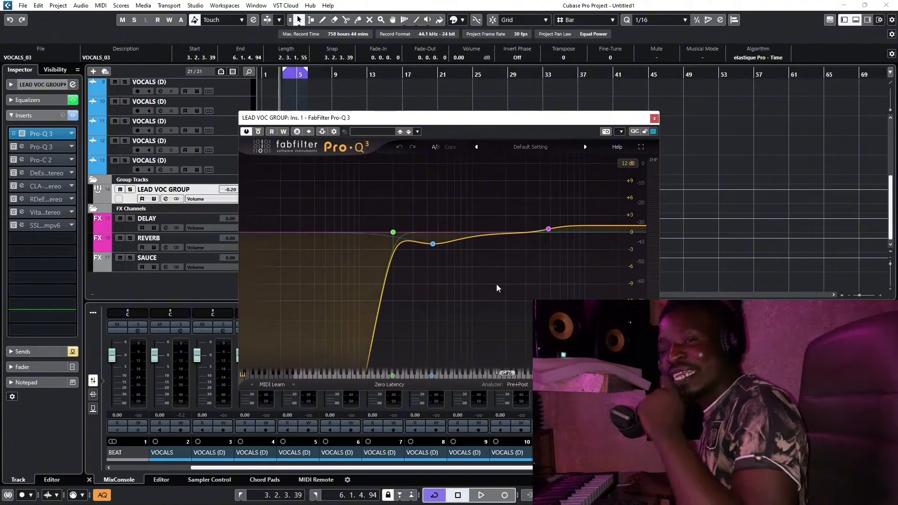
Step: Play the vocal through the first Pro-Q 3, examine its EQ bands, and close the plug-in
{"action": "key", "text": "space"}
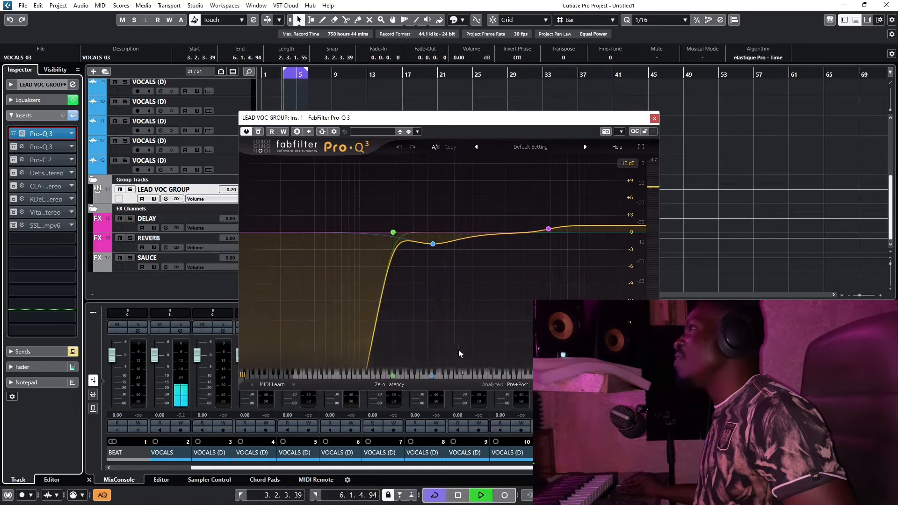
{"action": "mouse_move", "coordinate": [463, 236]}
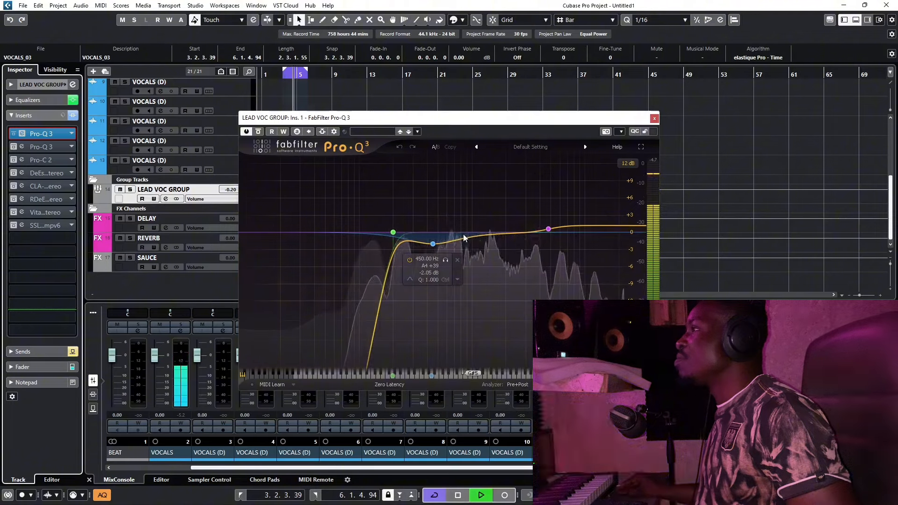
{"action": "key", "text": "space"}
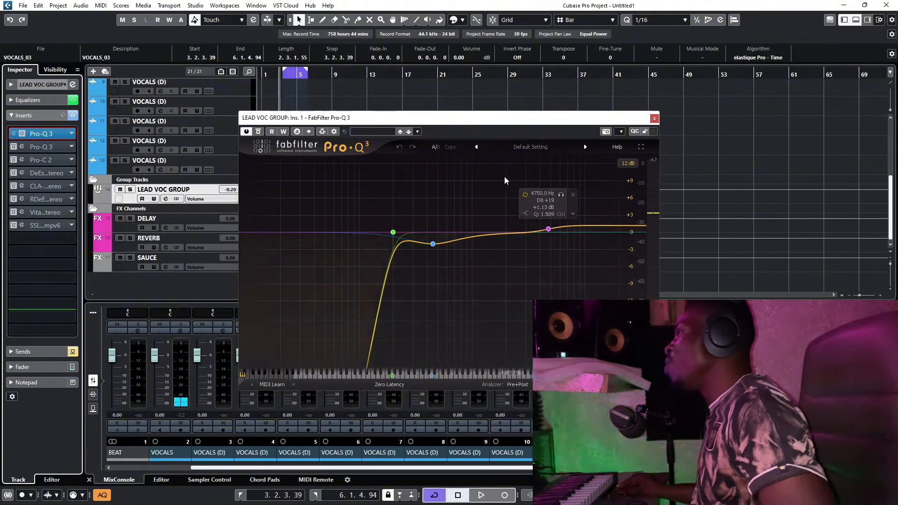
{"action": "left_click", "coordinate": [654, 119]}
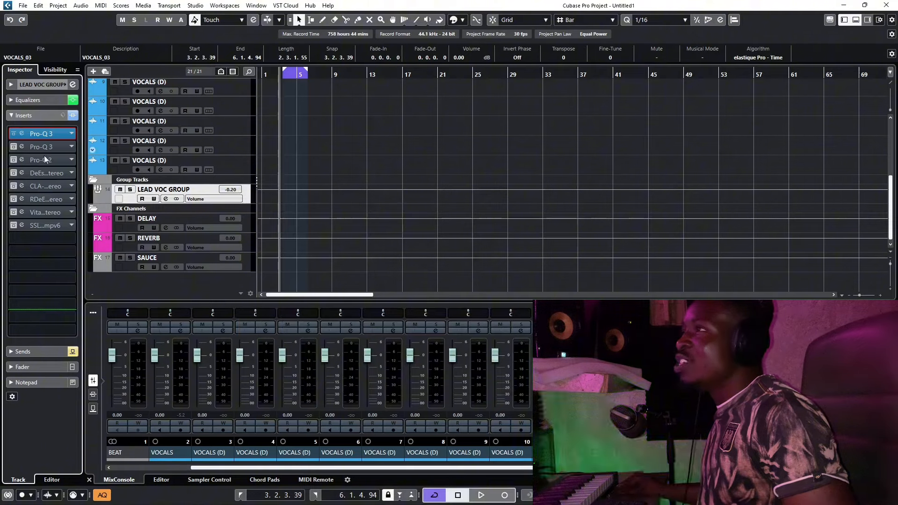
Step: Activate and open the second Pro-Q 3 insert on the LEAD VOC GROUP track
{"action": "left_click", "coordinate": [13, 147]}
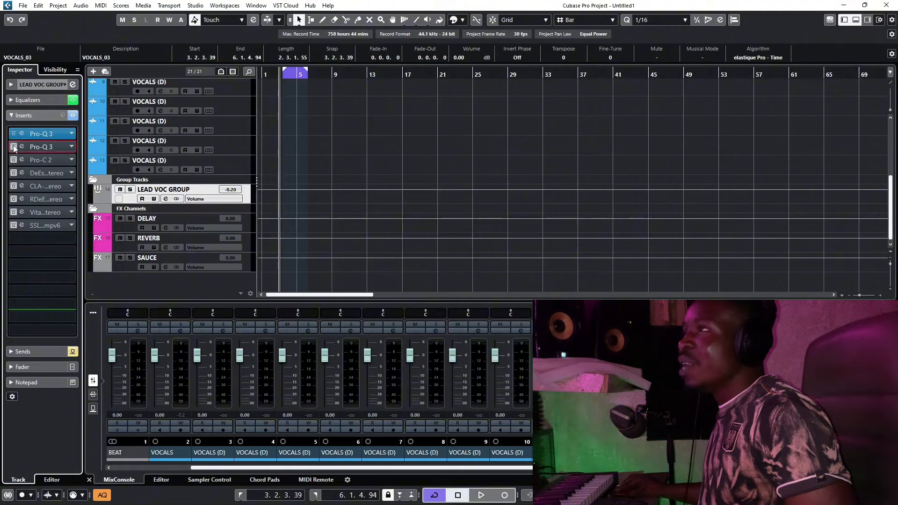
{"action": "left_click", "coordinate": [47, 145]}
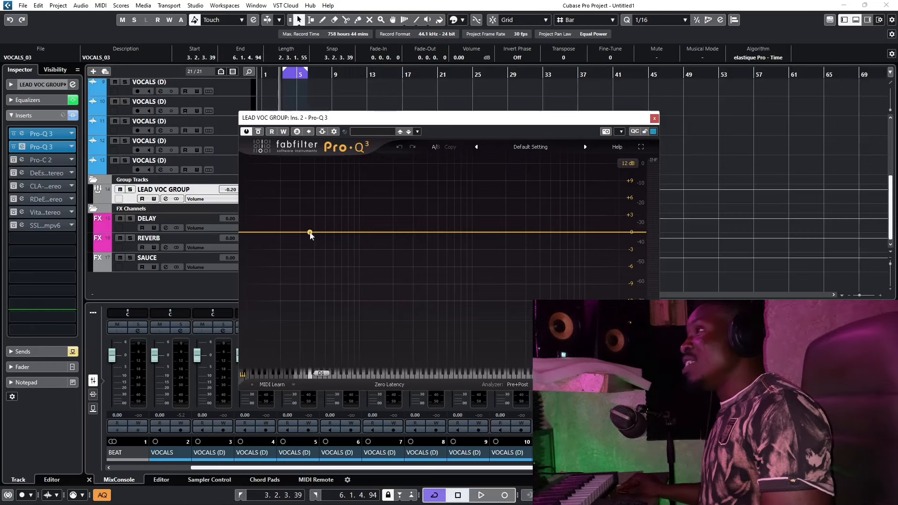
Step: Load the SPARKS VOCAL GROUP FX chain preset into the LEAD VOC GROUP inserts and bypass all of them
{"action": "left_click", "coordinate": [72, 117]}
{"action": "left_click", "coordinate": [73, 117]}
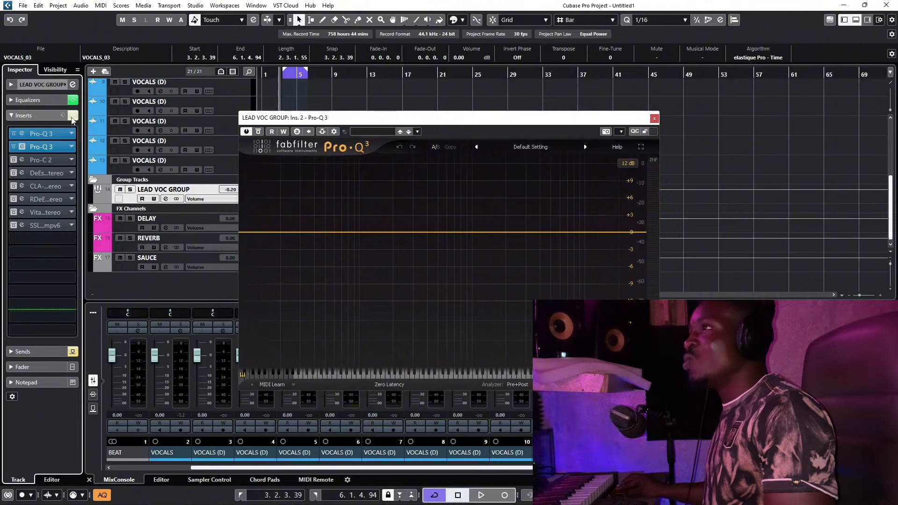
{"action": "left_click", "coordinate": [73, 117]}
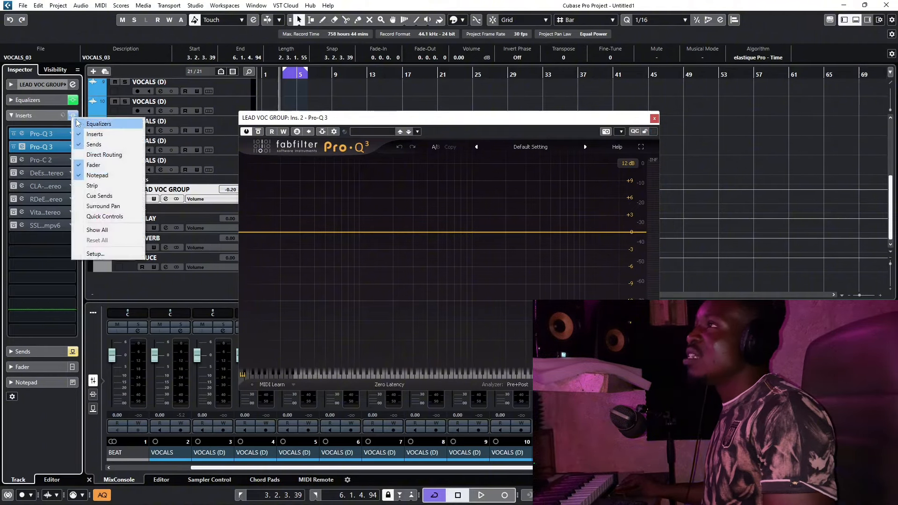
{"action": "left_click", "coordinate": [73, 115]}
{"action": "left_click", "coordinate": [72, 116]}
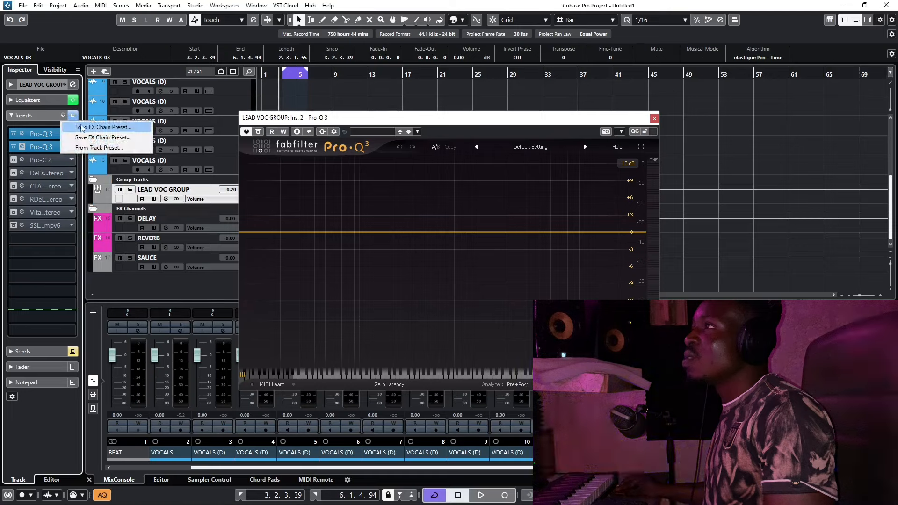
{"action": "left_click", "coordinate": [80, 127]}
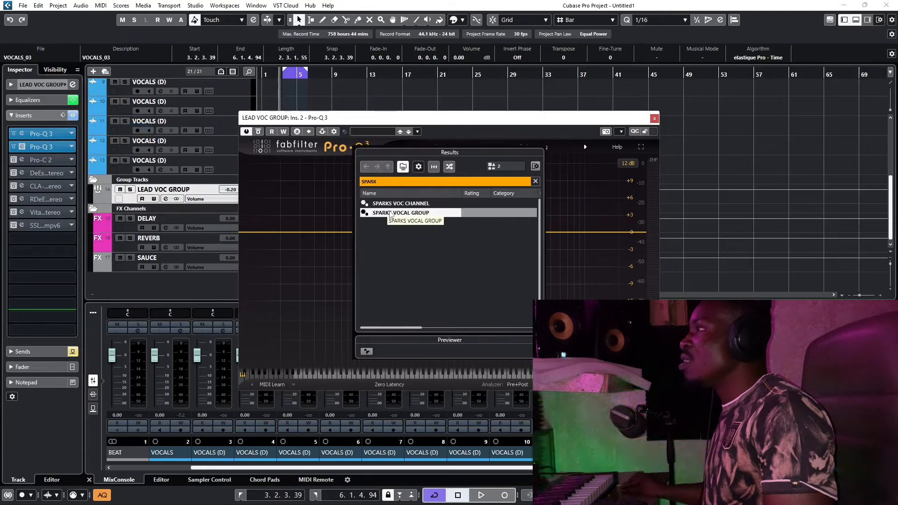
{"action": "double_click", "coordinate": [391, 214]}
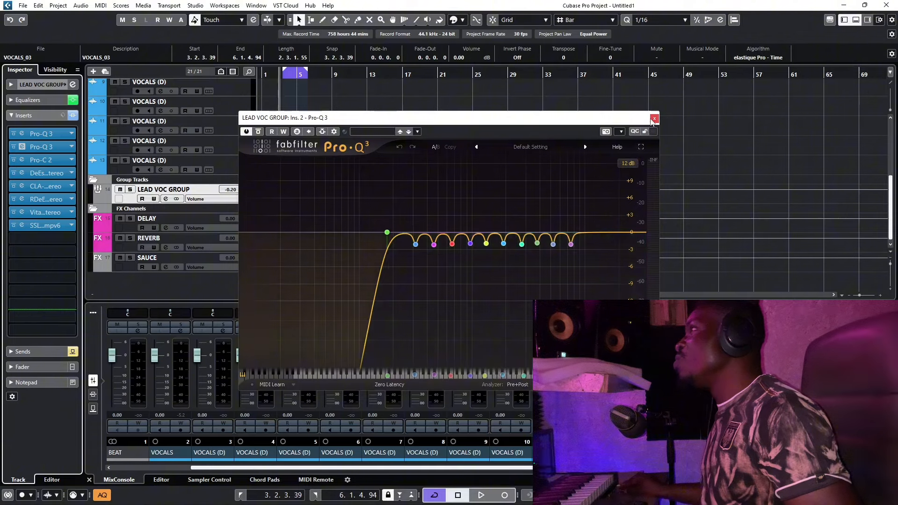
{"action": "left_click", "coordinate": [73, 114]}
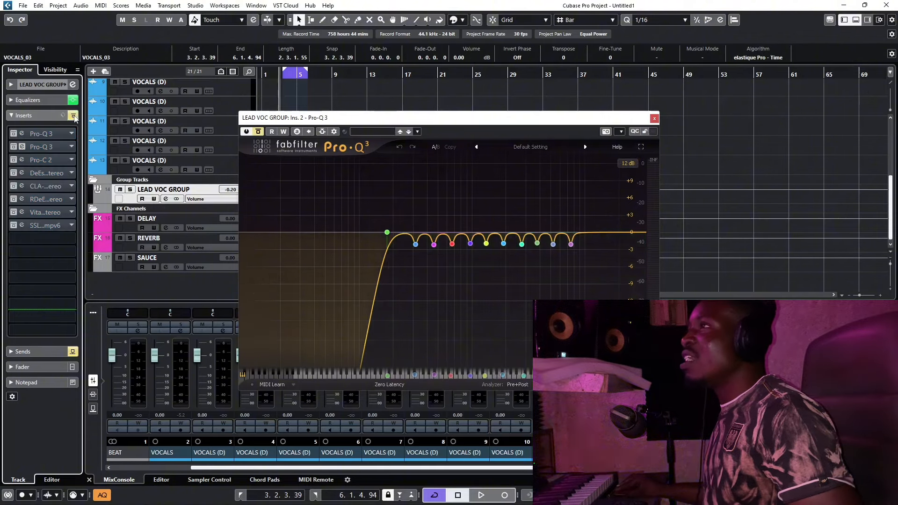
Step: Re-enable both Pro-Q 3 inserts and, during playback, move the second one's lowest notch to about 277 Hz and -2.53 dB, closing the plug-in
{"action": "left_click", "coordinate": [13, 134]}
{"action": "left_click", "coordinate": [14, 146]}
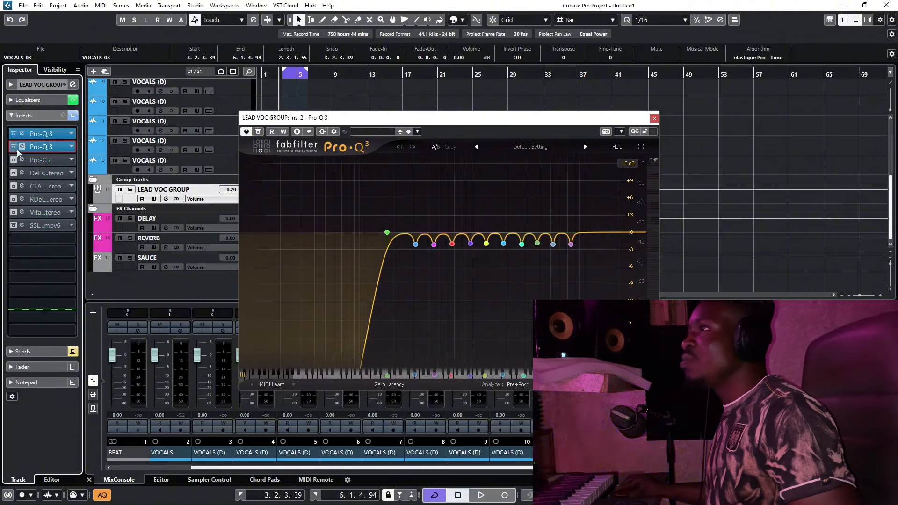
{"action": "mouse_move", "coordinate": [416, 243]}
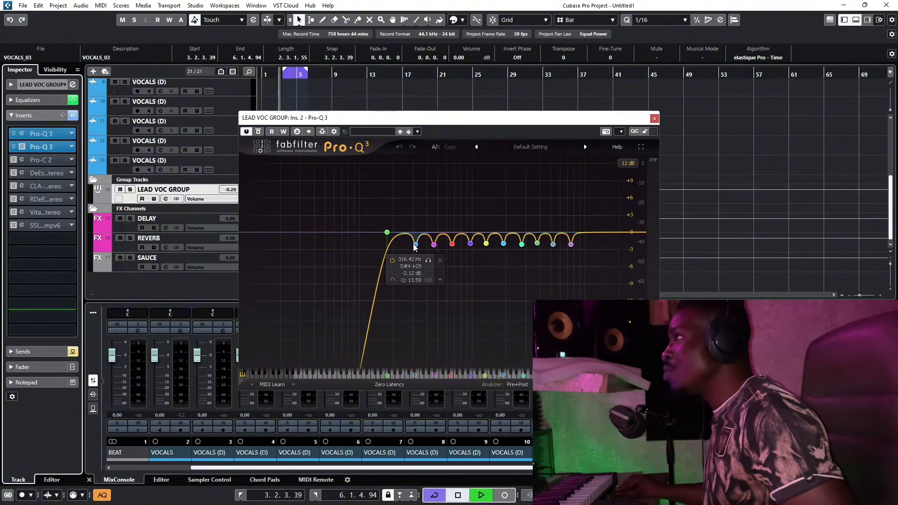
{"action": "left_click_drag", "start_coordinate": [415, 247], "coordinate": [433, 189]}
{"action": "key", "text": "space"}
{"action": "left_click_drag", "start_coordinate": [431, 124], "coordinate": [409, 246]}
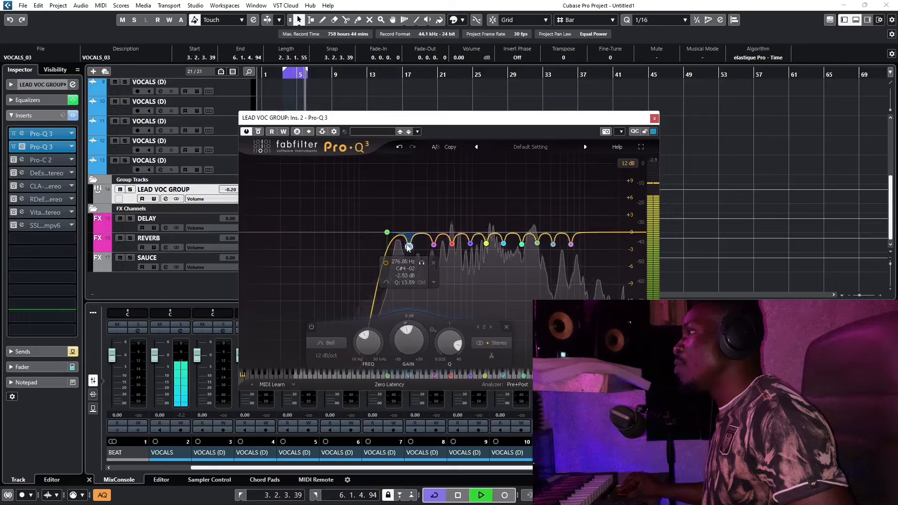
{"action": "key", "text": "space"}
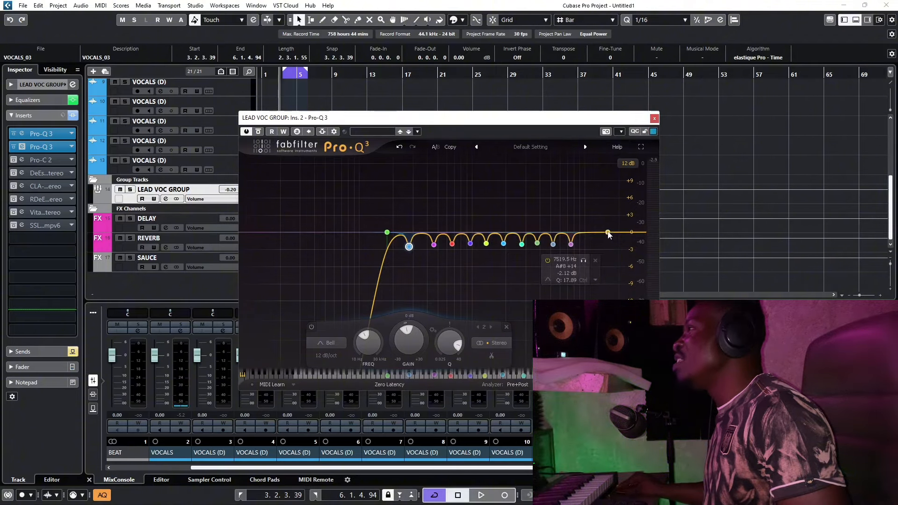
{"action": "left_click", "coordinate": [654, 118]}
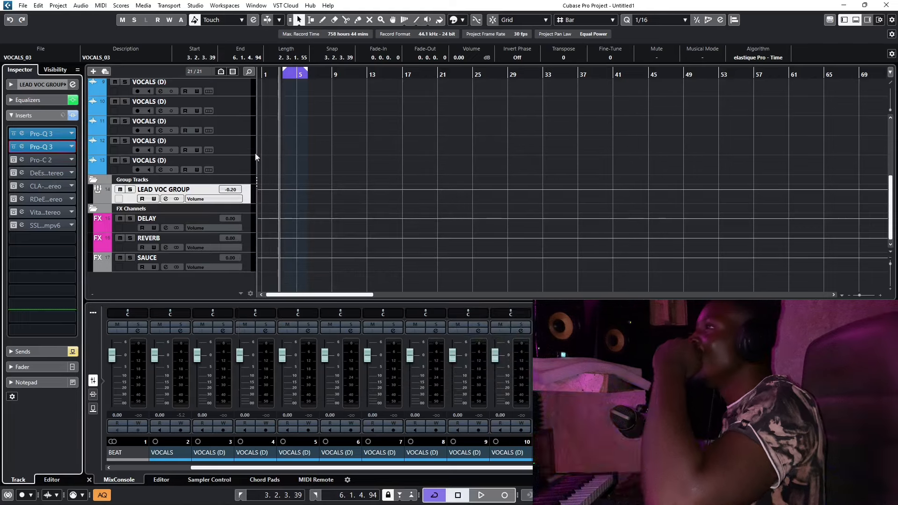
Step: Activate and open the Pro-C 2 insert on the LEAD VOC GROUP, audition its compression, and close the plug-in
{"action": "left_click", "coordinate": [38, 162]}
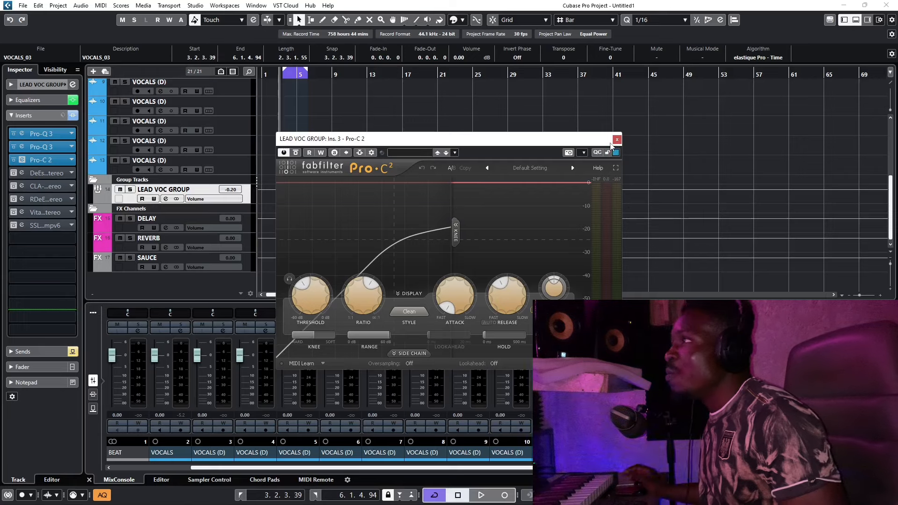
{"action": "key", "text": "space"}
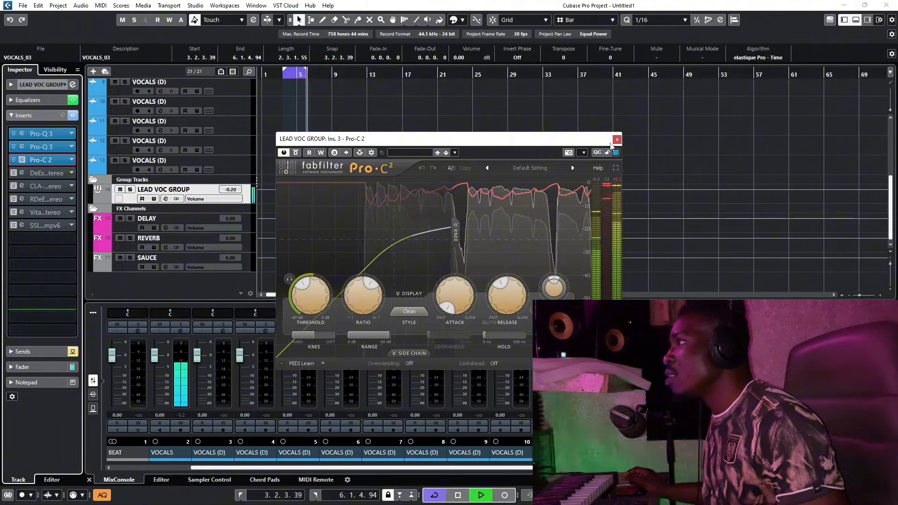
{"action": "key", "text": "space"}
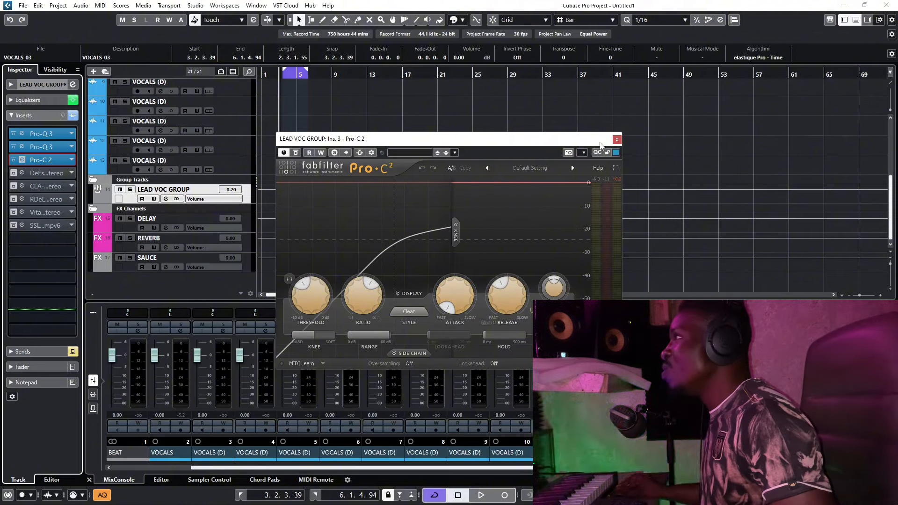
{"action": "left_click", "coordinate": [617, 139]}
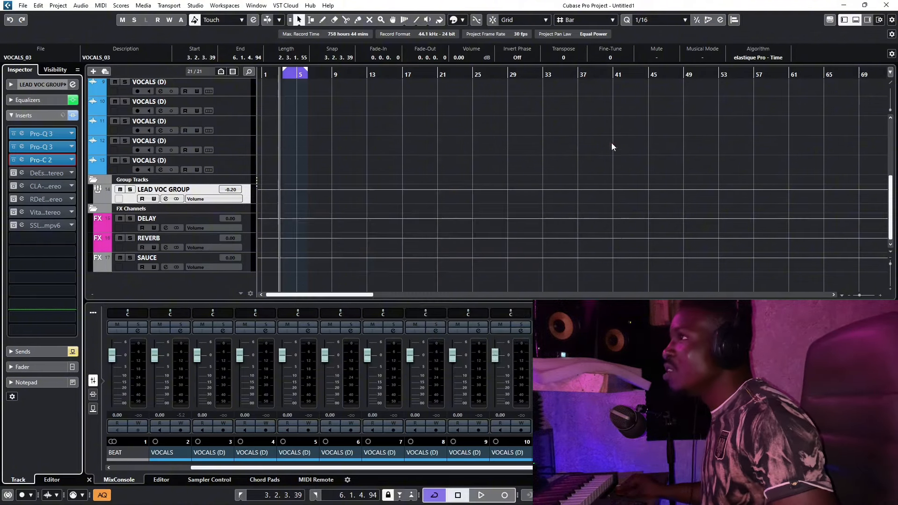
Step: Activate the DeEsser Stereo insert on the LEAD VOC GROUP, load its Male Shh preset, and close the plug-in
{"action": "left_click", "coordinate": [13, 173]}
{"action": "left_click", "coordinate": [21, 173]}
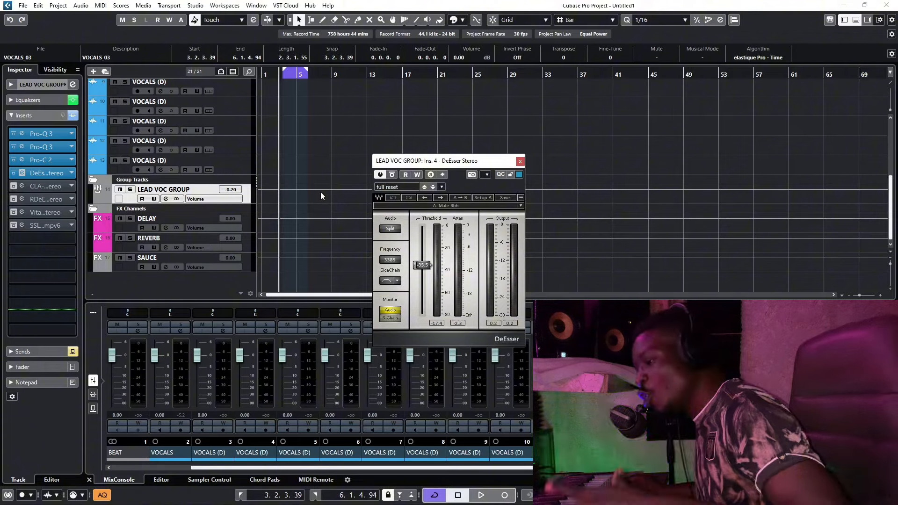
{"action": "left_click", "coordinate": [392, 188]}
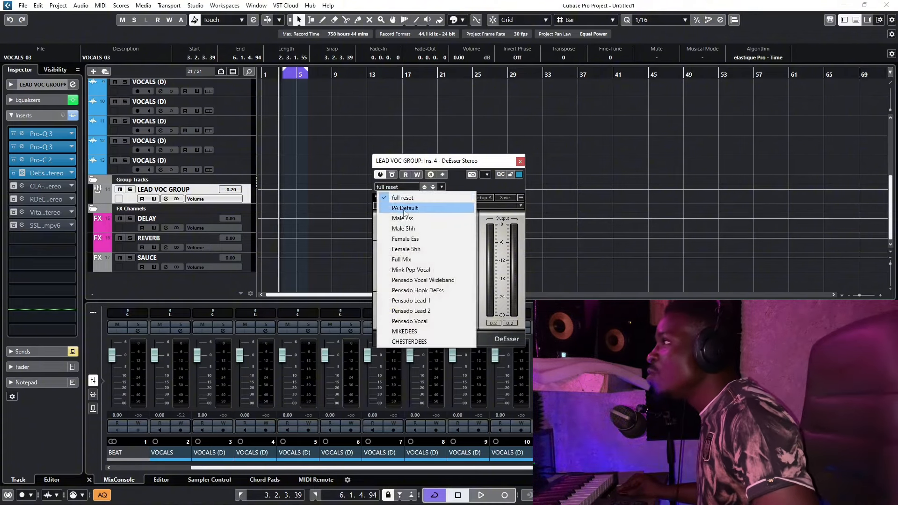
{"action": "left_click", "coordinate": [405, 228]}
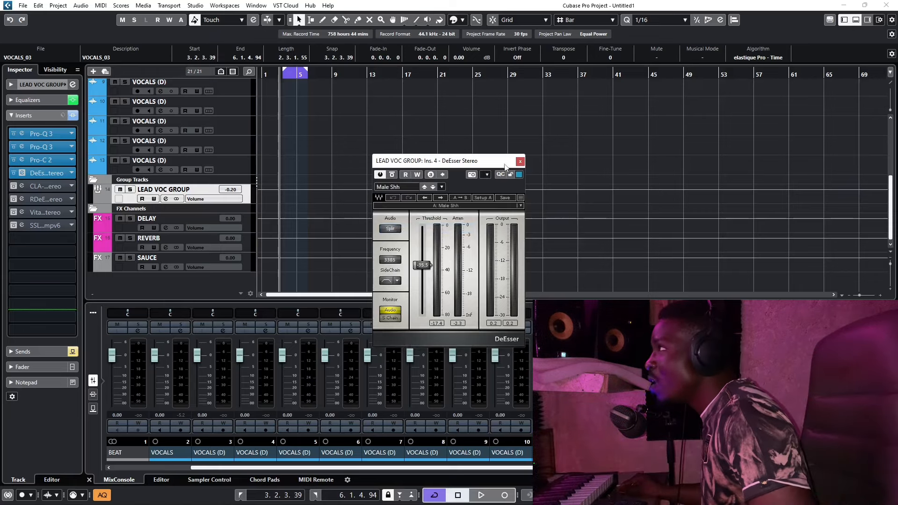
{"action": "left_click", "coordinate": [520, 161]}
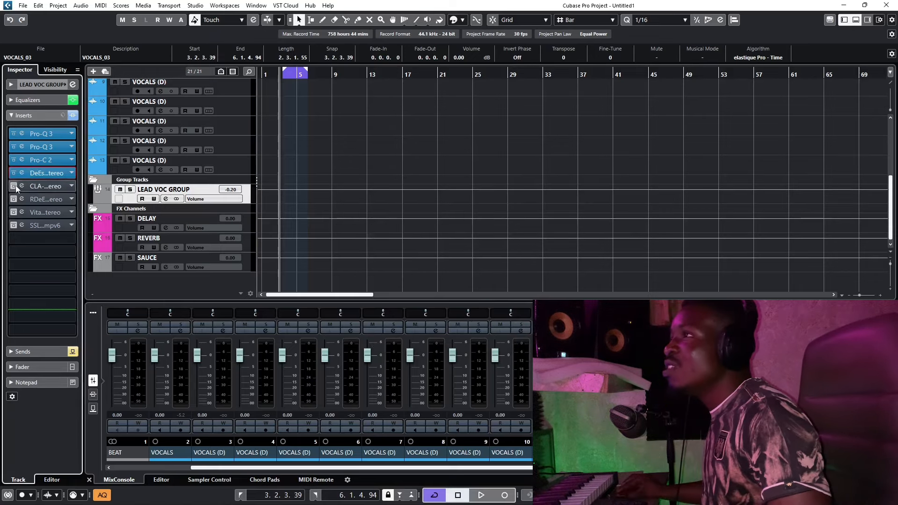
Step: Activate and open the CLA-2A Stereo insert on the LEAD VOC GROUP and play the vocal through it
{"action": "left_click", "coordinate": [53, 187]}
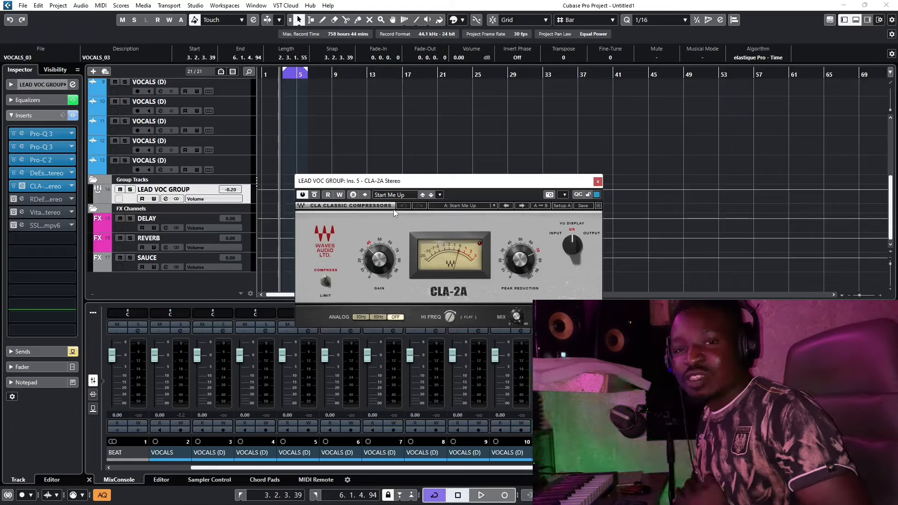
{"action": "key", "text": "space"}
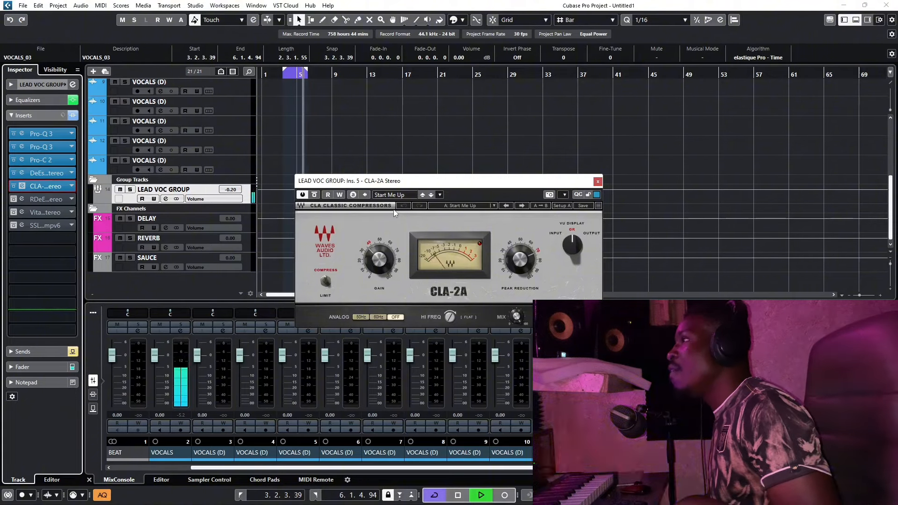
{"action": "key", "text": "space"}
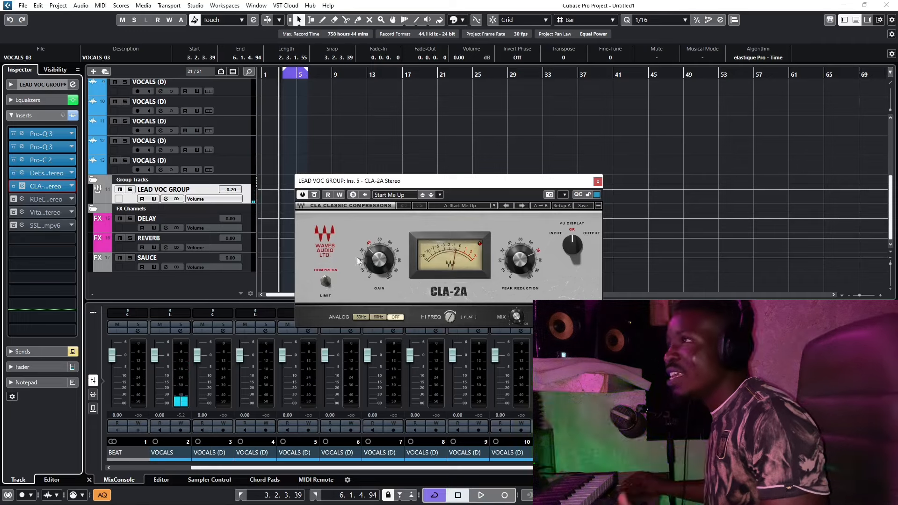
Step: Activate the RDeEsser insert, set its threshold to about -31.1, and close the RDeEsser and CLA-2A windows
{"action": "left_click", "coordinate": [20, 199]}
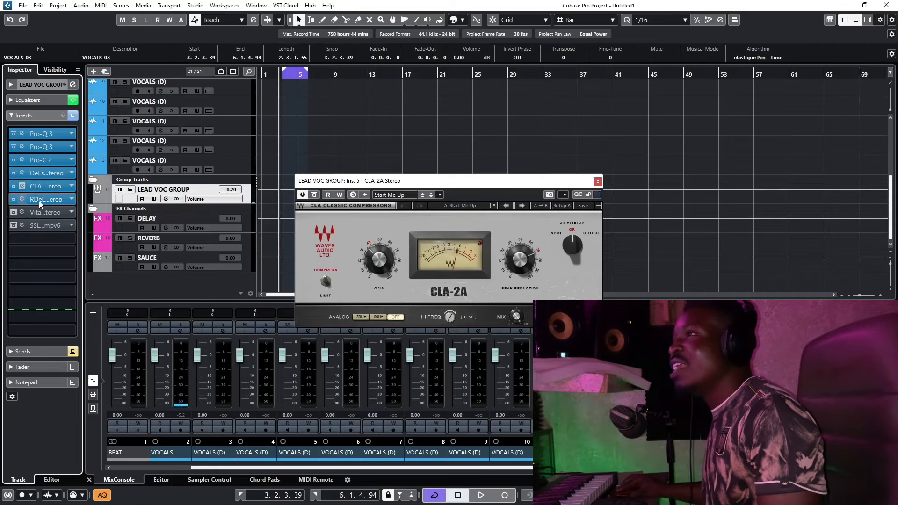
{"action": "left_click", "coordinate": [39, 201]}
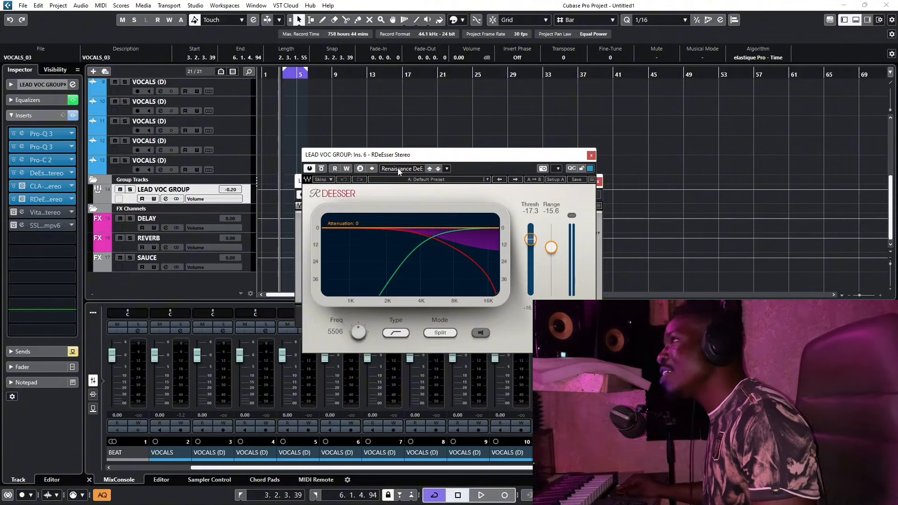
{"action": "left_click_drag", "start_coordinate": [529, 243], "coordinate": [530, 252]}
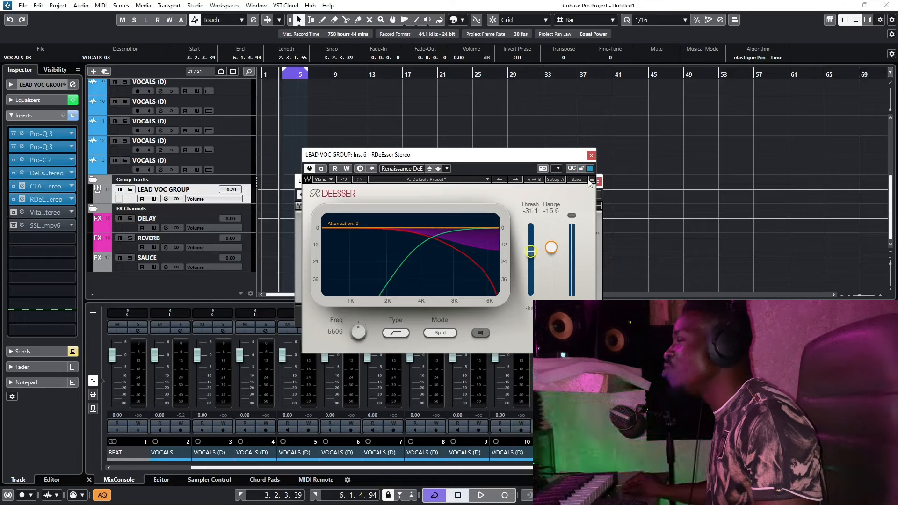
{"action": "left_click", "coordinate": [591, 155]}
{"action": "left_click", "coordinate": [598, 181]}
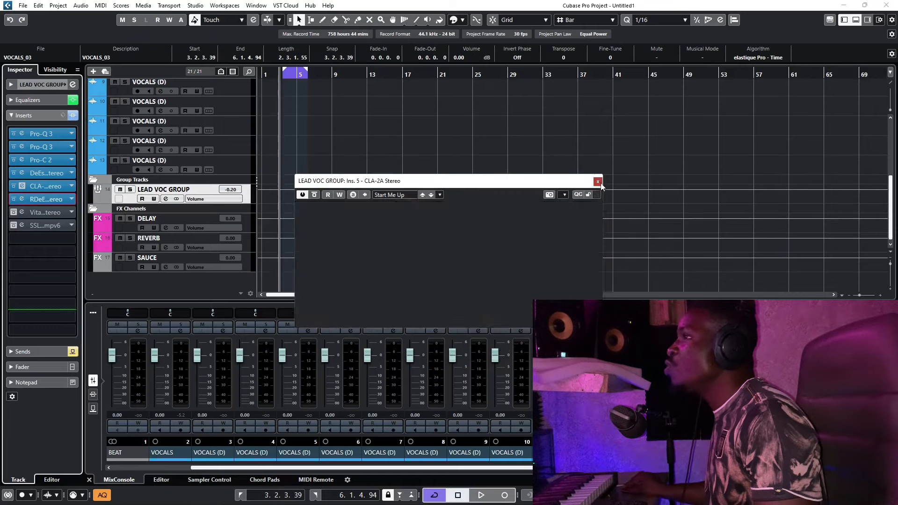
Step: Activate and open the Vitamin Stereo insert on the LEAD VOC GROUP, examine its band levels, and close it
{"action": "left_click", "coordinate": [14, 212]}
{"action": "left_click", "coordinate": [35, 211]}
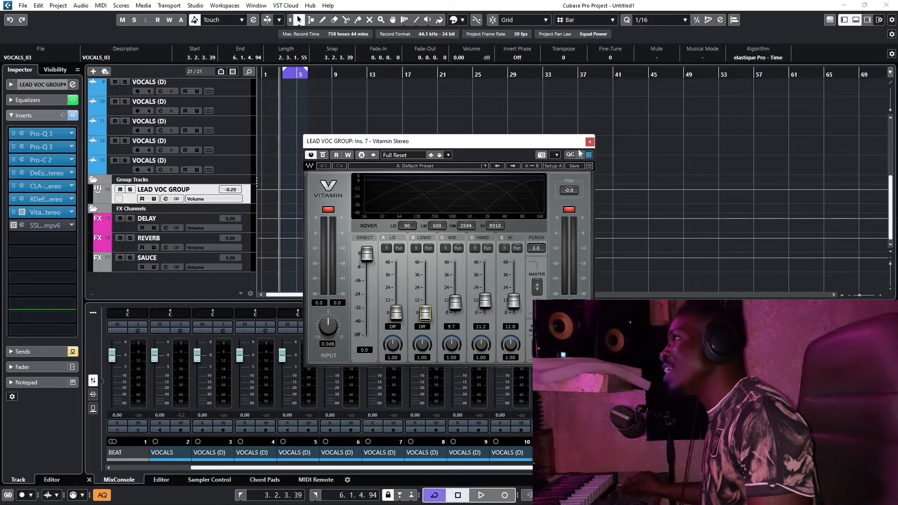
{"action": "left_click", "coordinate": [589, 143]}
Step: Activate the SSL Native X-Comp v6 insert, examine its settings, close it, and audition the full LEAD VOC GROUP chain
{"action": "left_click", "coordinate": [49, 224]}
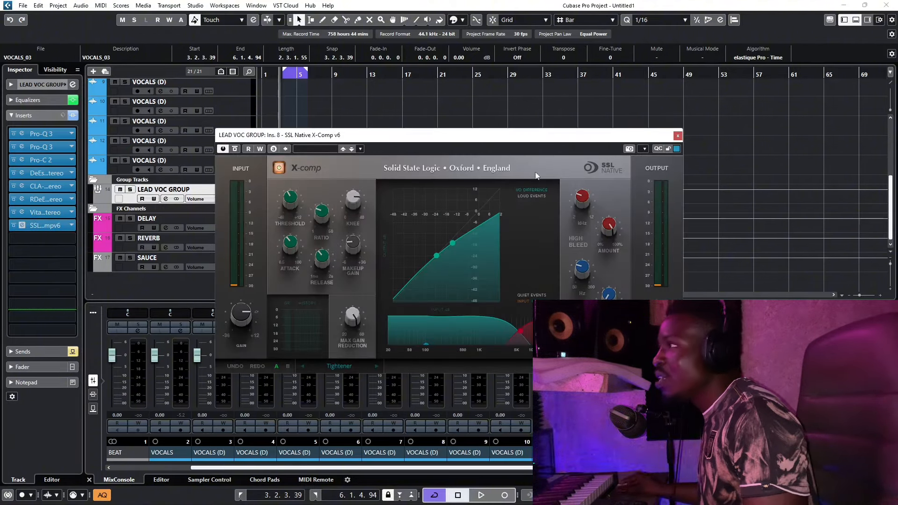
{"action": "left_click", "coordinate": [677, 136]}
{"action": "key", "text": "space"}
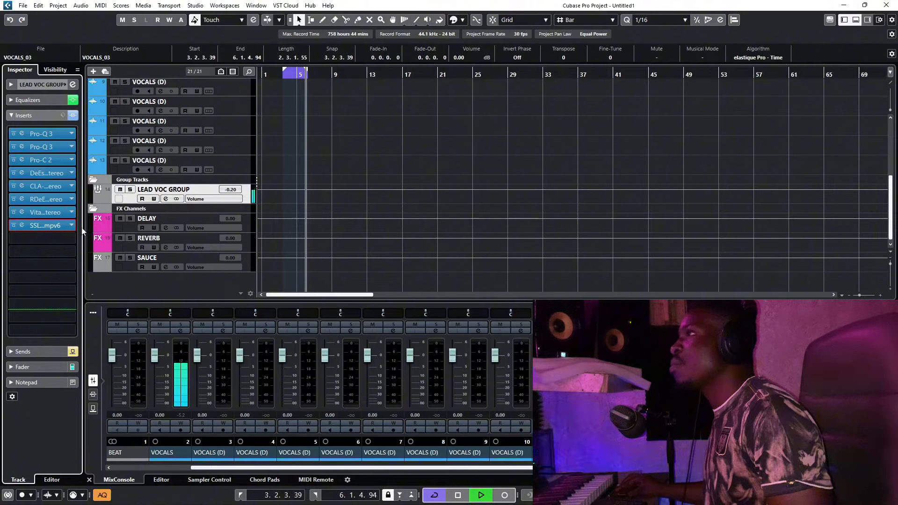
{"action": "key", "text": "space"}
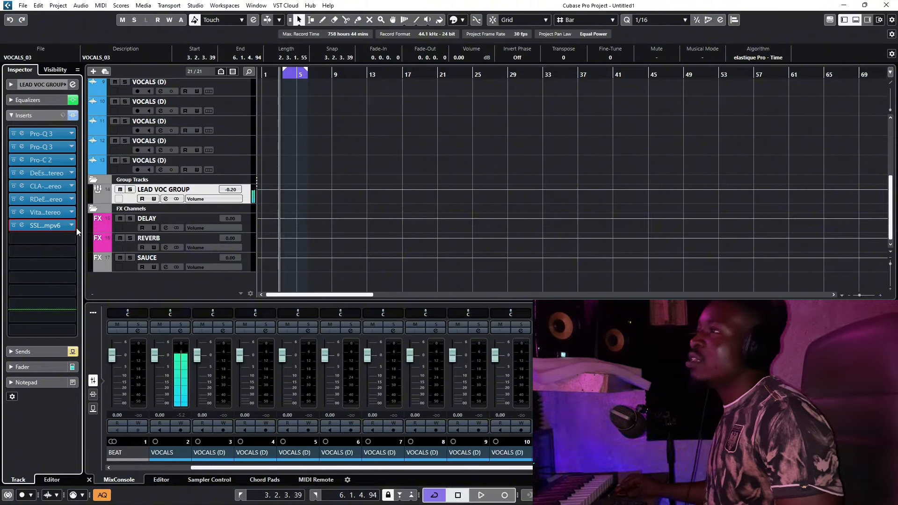
Step: Load SSLComp Stereo into the ninth insert slot of the LEAD VOC GROUP and close its window
{"action": "left_click", "coordinate": [34, 239]}
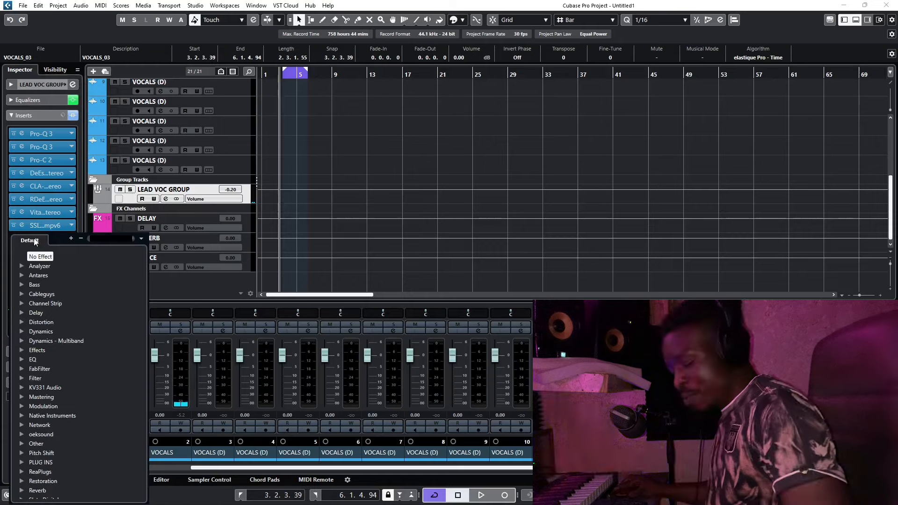
{"action": "type", "text": "ssl"}
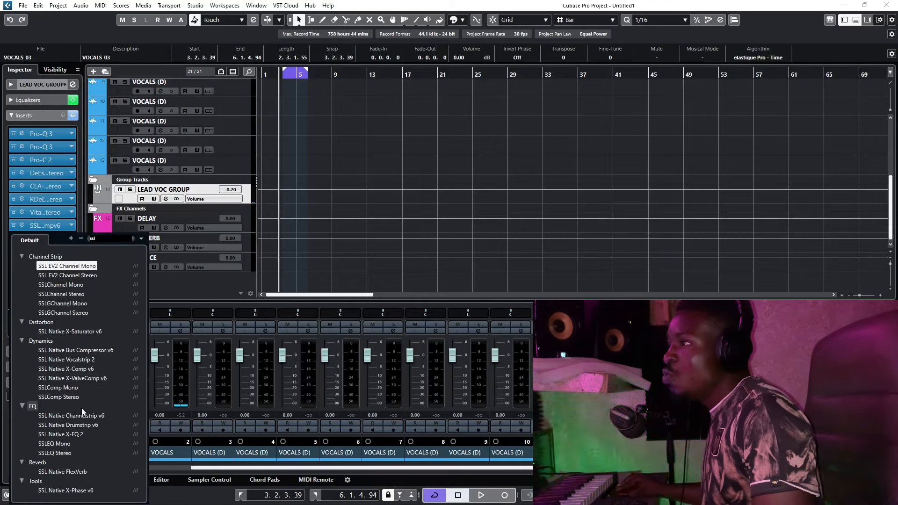
{"action": "left_click", "coordinate": [73, 398]}
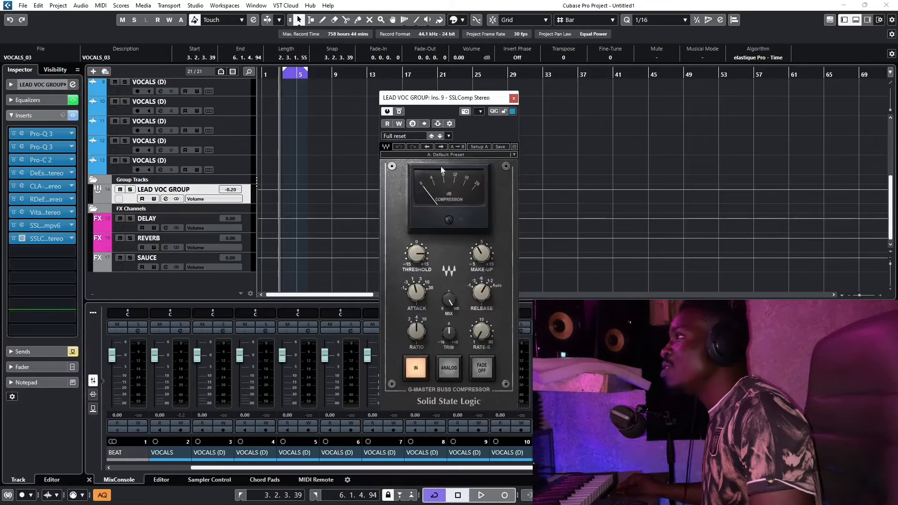
{"action": "left_click", "coordinate": [513, 97]}
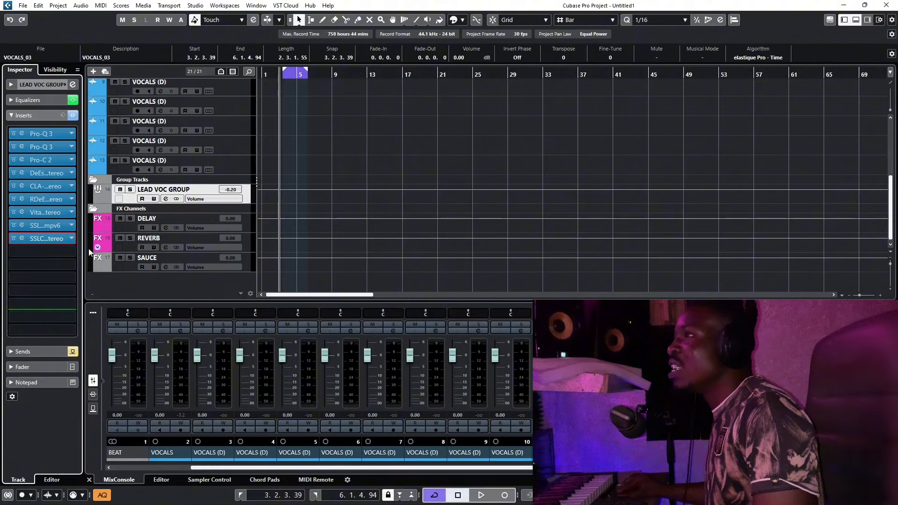
Step: Load SSLEQ Stereo into the ninth insert slot of the LEAD VOC GROUP
{"action": "left_click", "coordinate": [73, 237]}
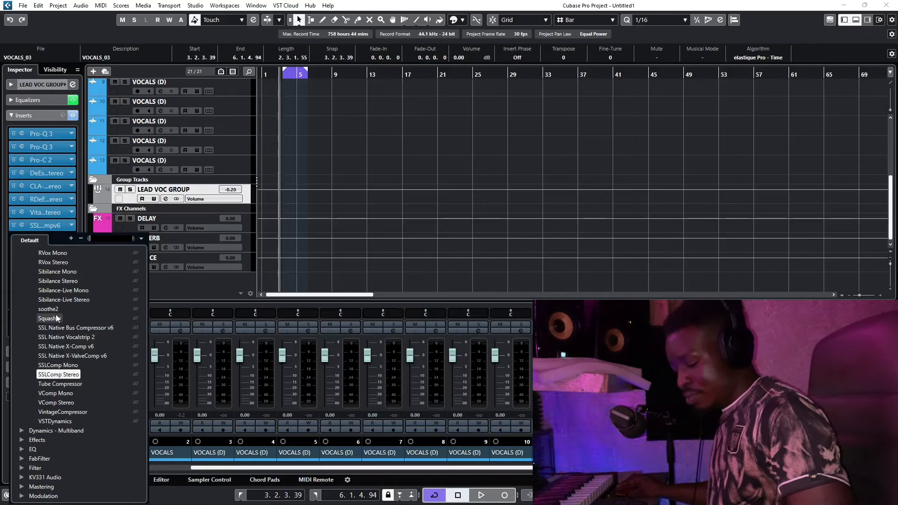
{"action": "type", "text": "ssl"}
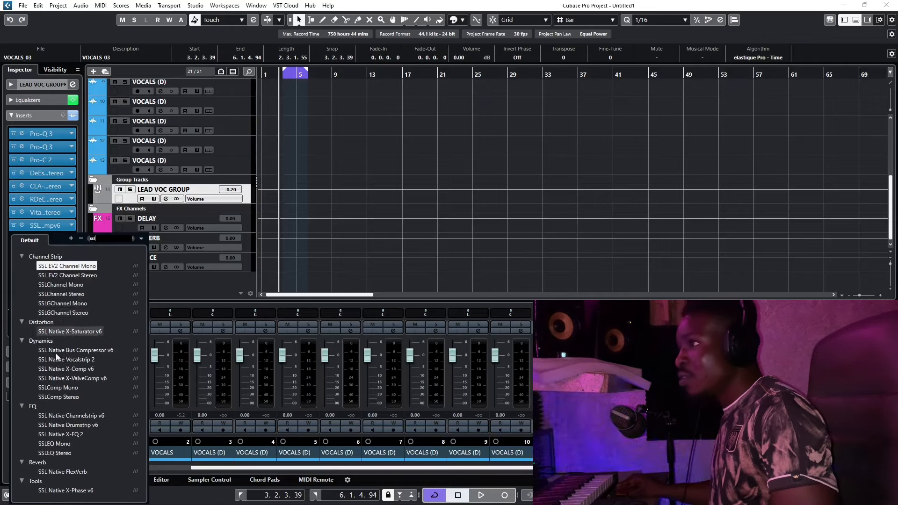
{"action": "left_click", "coordinate": [55, 452]}
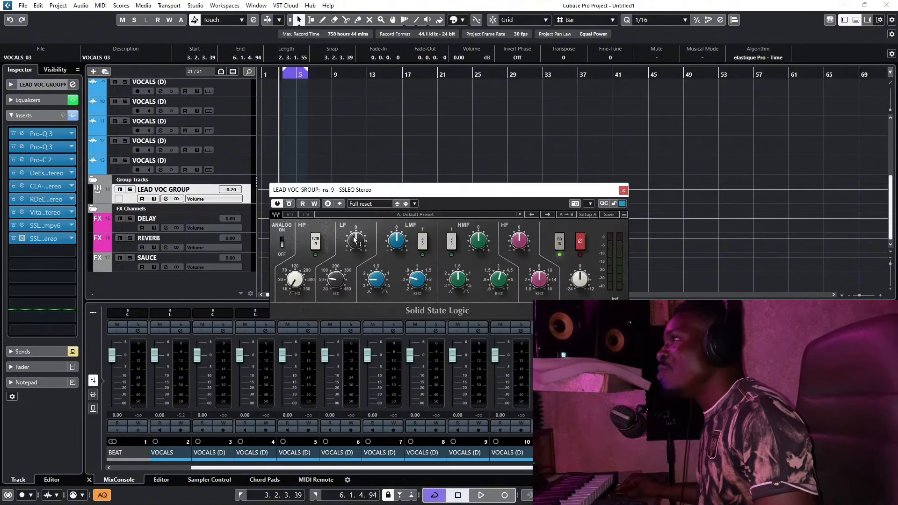
Step: Slightly cut the SSLEQ's LF and LMF gains, slightly boost HMF, raise HF to about 1.19, and close the plug-in while auditioning the vocal
{"action": "left_click_drag", "start_coordinate": [356, 240], "coordinate": [356, 243]}
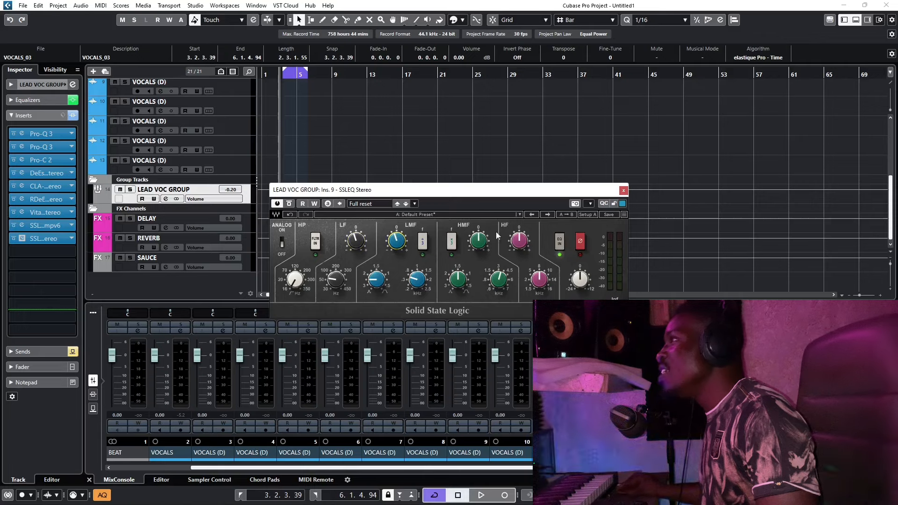
{"action": "left_click_drag", "start_coordinate": [482, 243], "coordinate": [528, 238]}
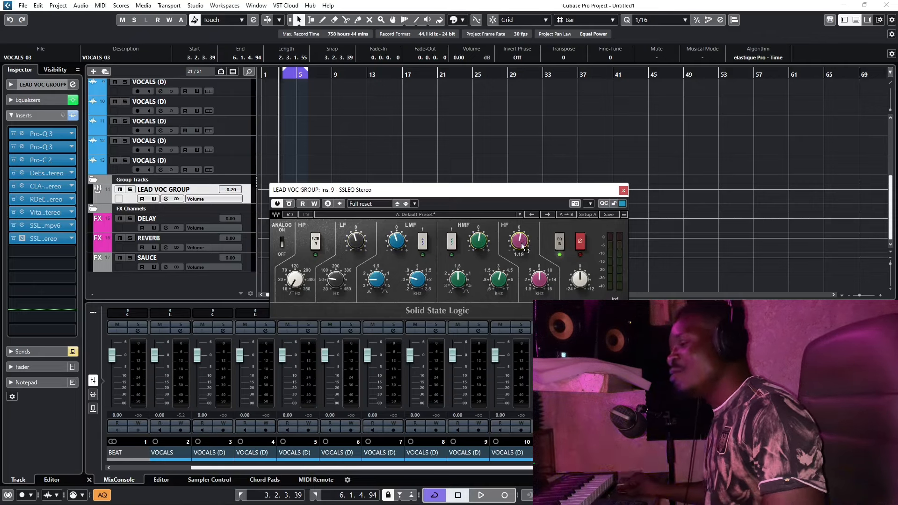
{"action": "key", "text": "space"}
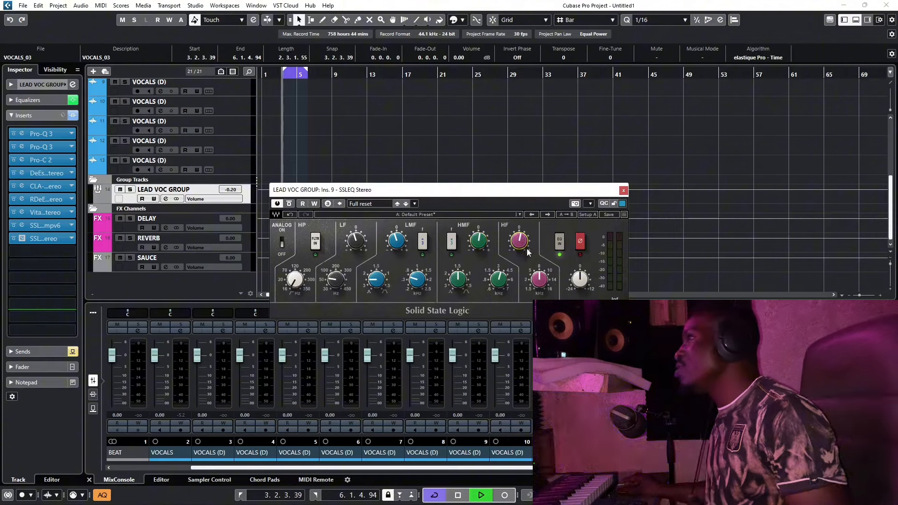
{"action": "left_click", "coordinate": [624, 191]}
{"action": "key", "text": "space"}
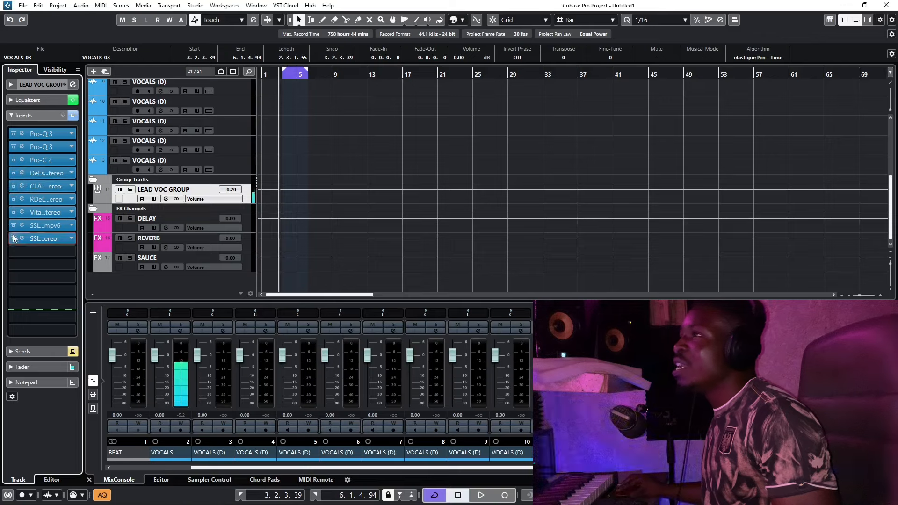
Step: Bypass the SSLEQ Stereo insert and load Fresh Air into the tenth insert slot of the LEAD VOC GROUP
{"action": "left_click", "coordinate": [43, 251]}
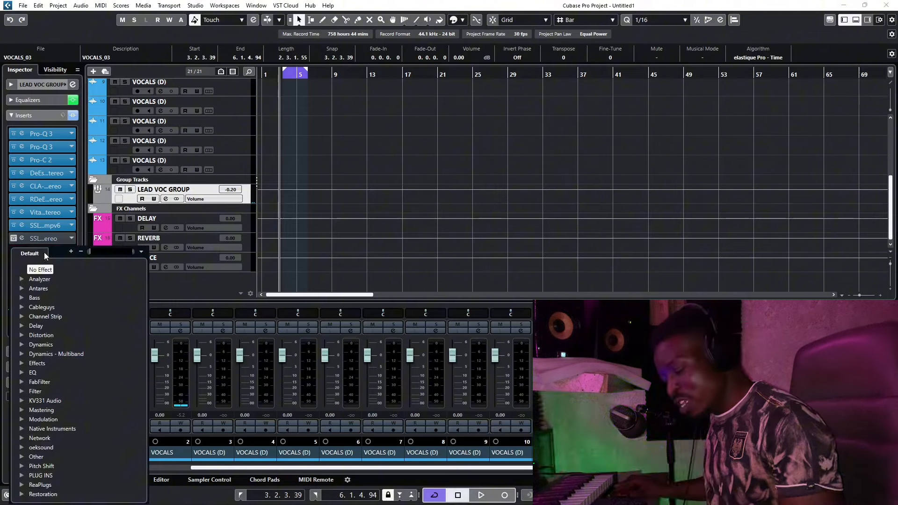
{"action": "type", "text": "air"}
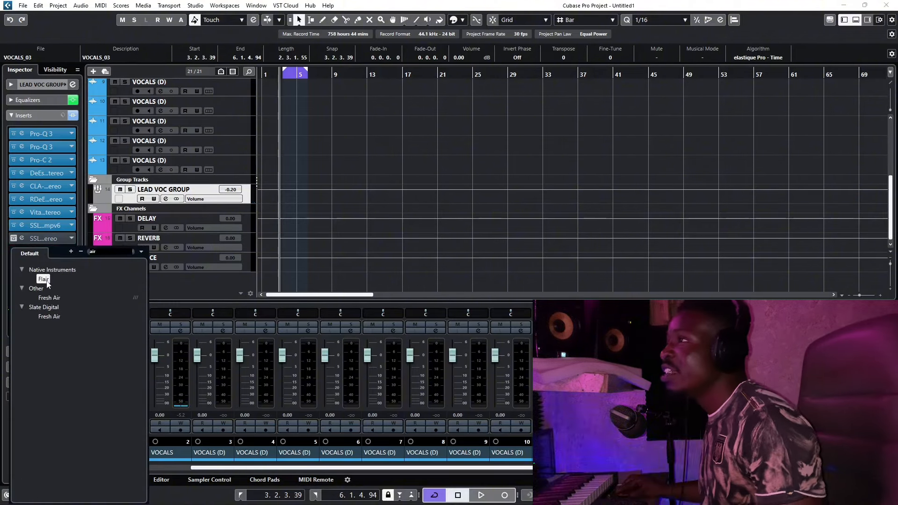
{"action": "left_click", "coordinate": [47, 297]}
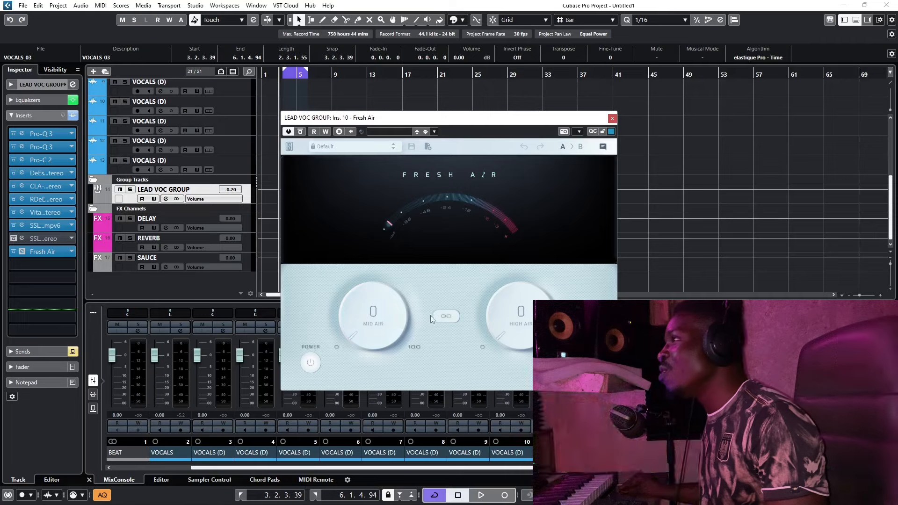
Step: Raise Fresh Air's linked Mid Air and High Air to 11 while auditioning the vocal, and close and bypass the plug-in
{"action": "left_click_drag", "start_coordinate": [357, 325], "coordinate": [356, 306]}
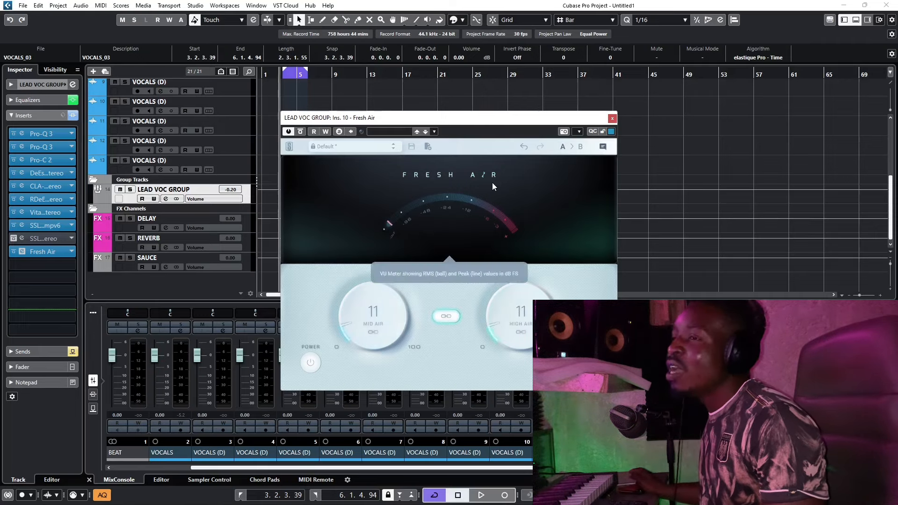
{"action": "key", "text": "space"}
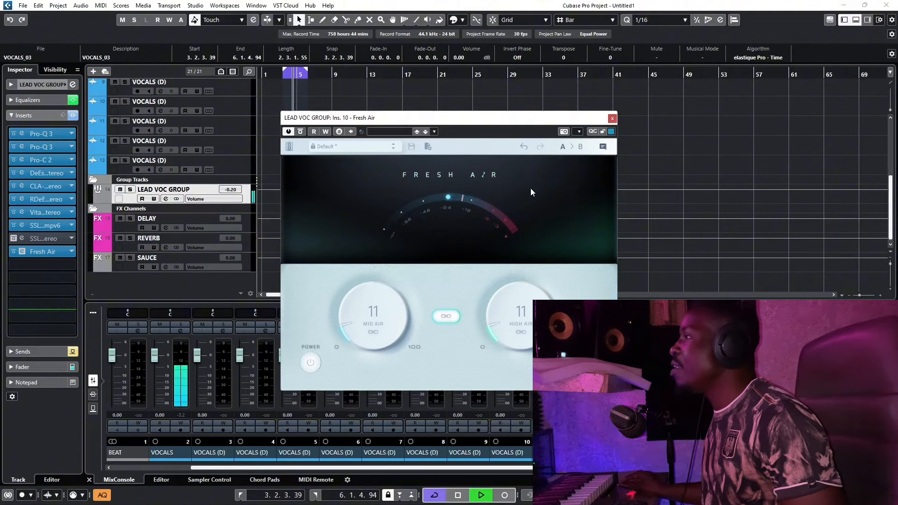
{"action": "key", "text": "space"}
{"action": "left_click", "coordinate": [612, 119]}
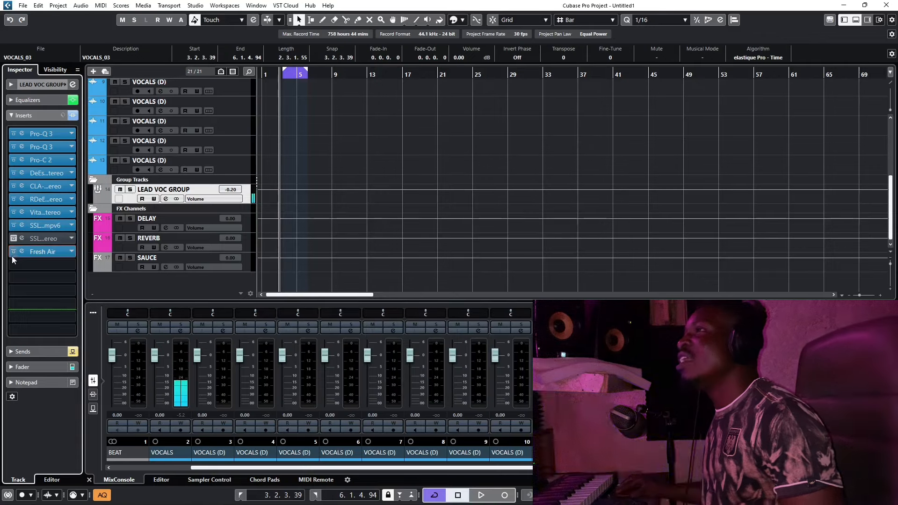
{"action": "left_click", "coordinate": [13, 253]}
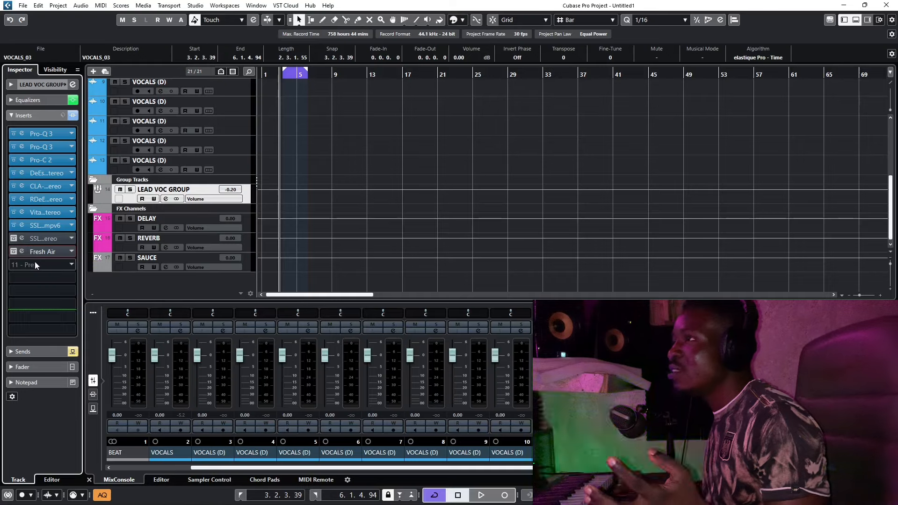
Step: Load NS1 Stereo into the eleventh insert slot of the LEAD VOC GROUP
{"action": "left_click", "coordinate": [35, 264]}
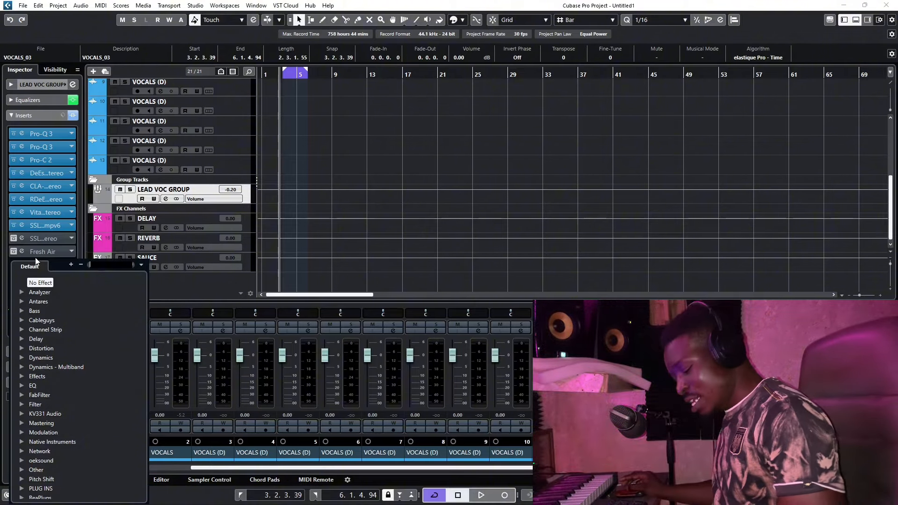
{"action": "type", "text": "ns1"}
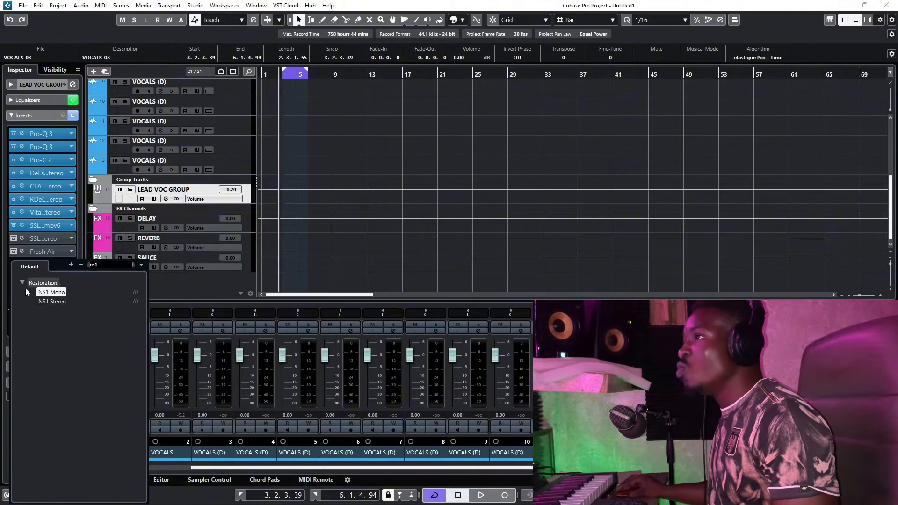
{"action": "left_click", "coordinate": [58, 302]}
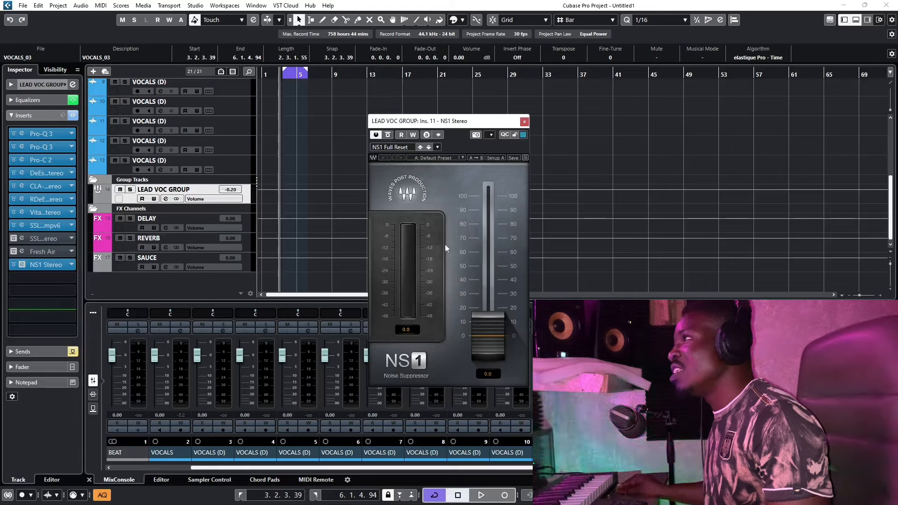
Step: Raise the NS1 noise suppression fader to about 10.2 and on to about 51.7 while auditioning the vocal, and close the plug-in
{"action": "mouse_move", "coordinate": [485, 322]}
{"action": "left_mouse_down"}
{"action": "mouse_move", "coordinate": [484, 294]}
{"action": "mouse_move", "coordinate": [485, 309]}
{"action": "left_mouse_up"}
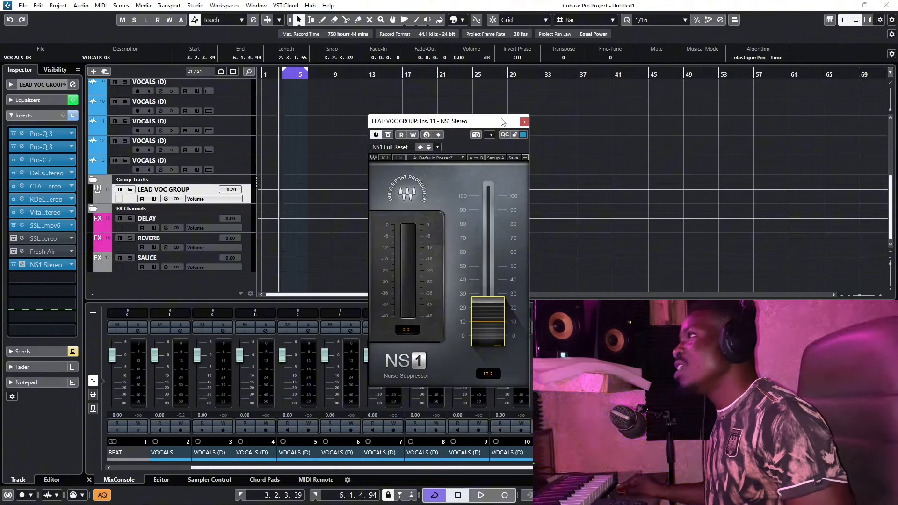
{"action": "key", "text": "space"}
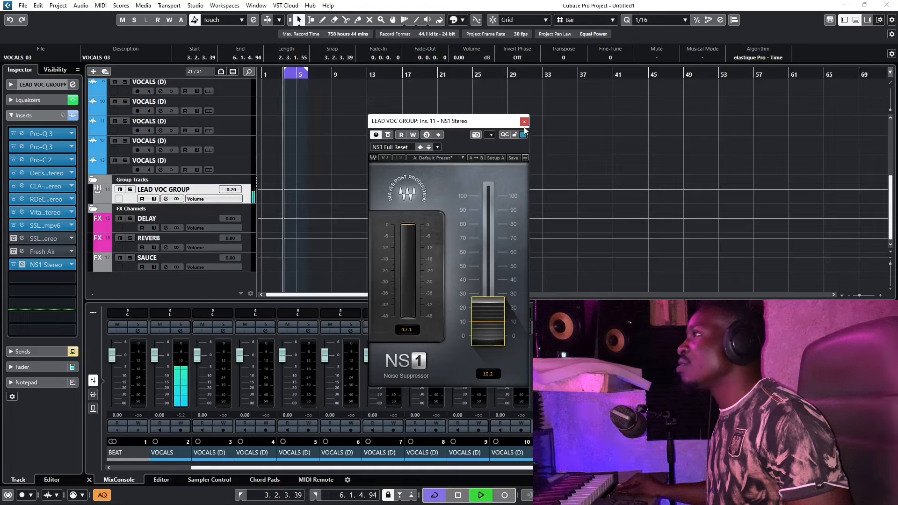
{"action": "left_click_drag", "start_coordinate": [485, 317], "coordinate": [487, 263]}
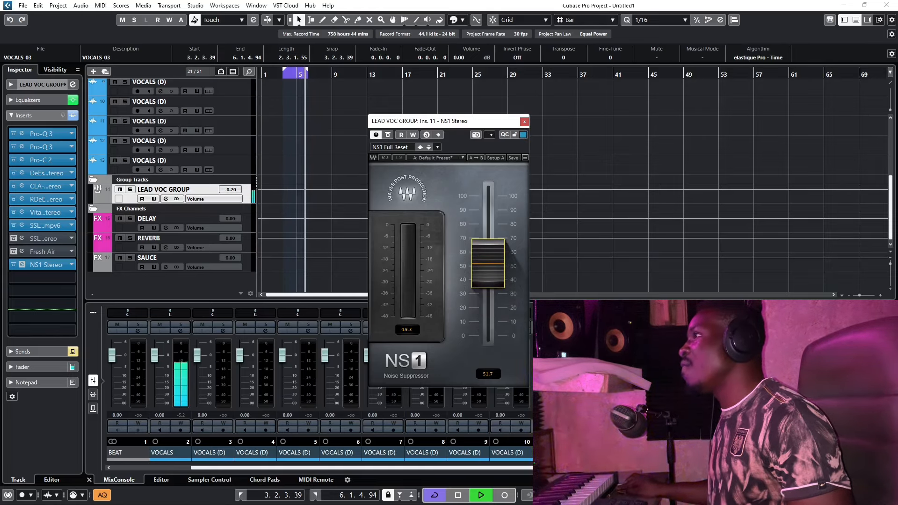
{"action": "key", "text": "space"}
{"action": "left_click", "coordinate": [525, 123]}
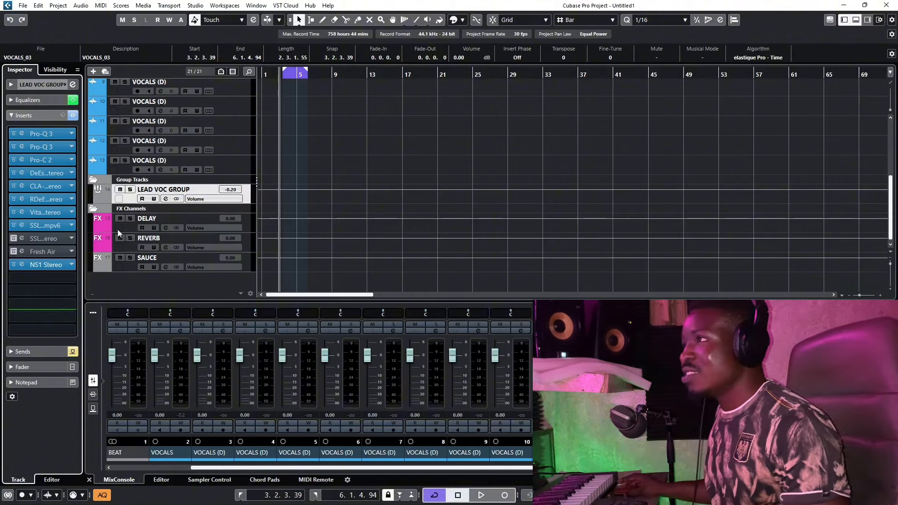
Step: Search the plug-ins for chorus, clear that search, and load Flanger into the twelfth insert slot of the LEAD VOC GROUP
{"action": "left_click", "coordinate": [47, 278]}
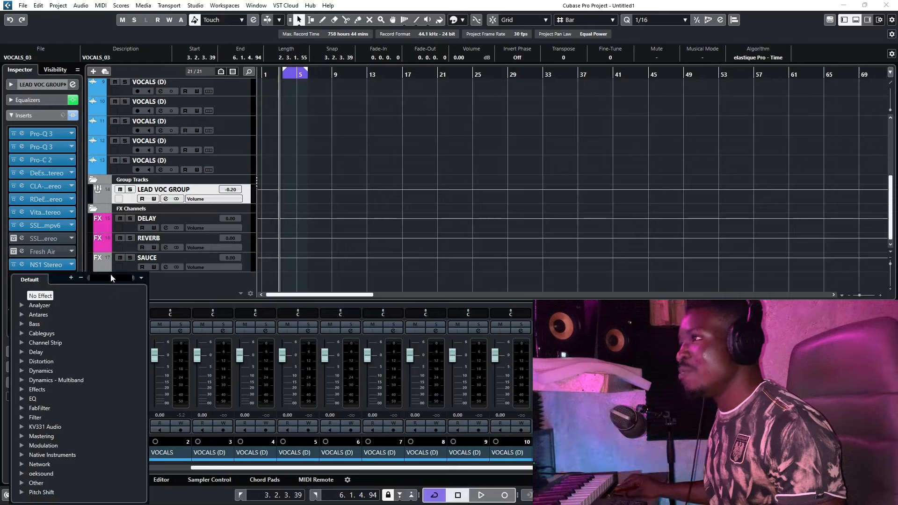
{"action": "type", "text": "choru"}
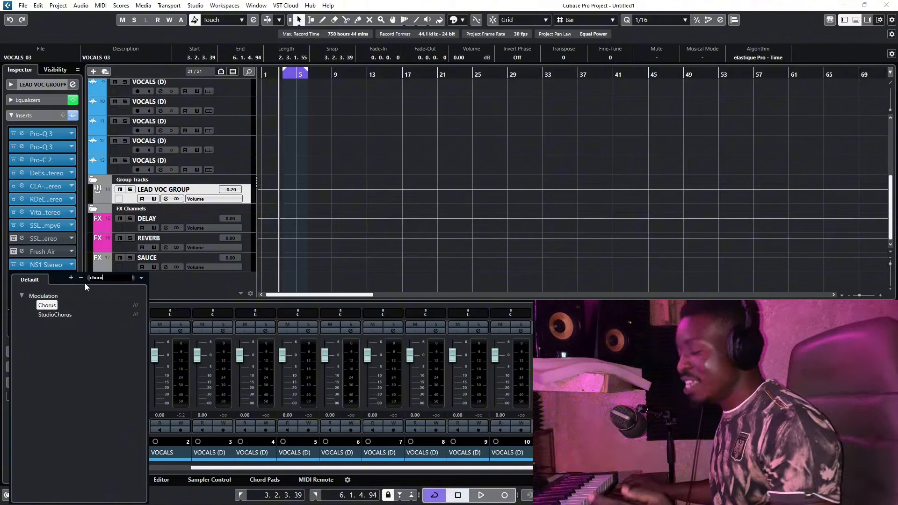
{"action": "key", "text": "BackSpace"}
{"action": "key", "text": "BackSpace"}
{"action": "key", "text": "BackSpace"}
{"action": "key", "text": "BackSpace"}
{"action": "key", "text": "BackSpace"}
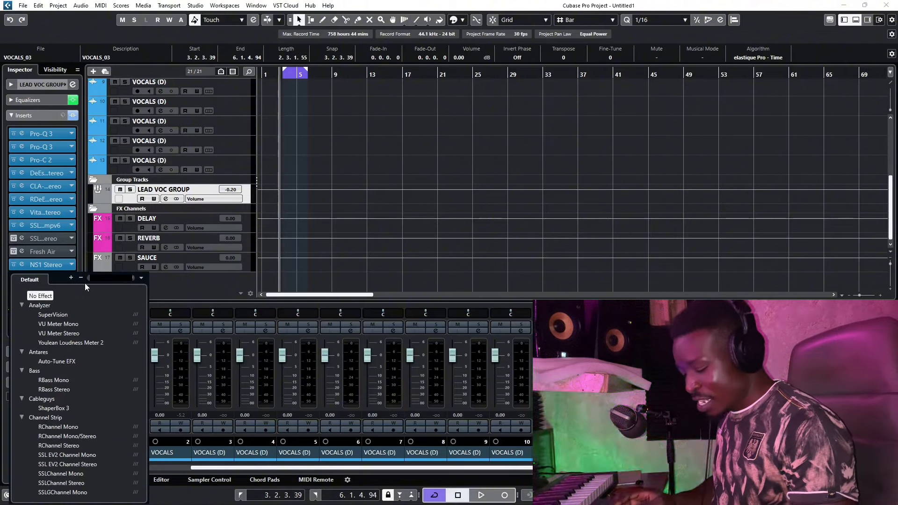
{"action": "type", "text": "flang"}
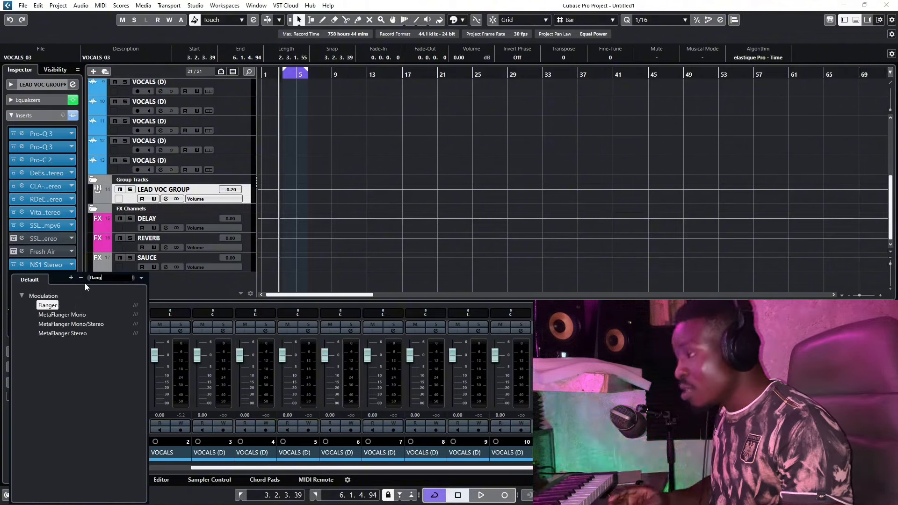
{"action": "left_click", "coordinate": [54, 306]}
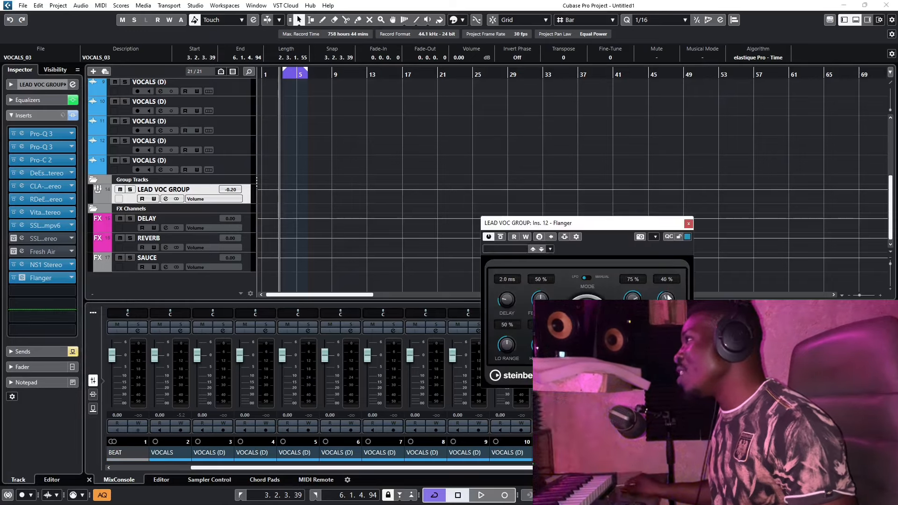
Step: Raise the Flanger's 40% knob to 77%, audition the vocal with it, and close the plug-in
{"action": "left_click_drag", "start_coordinate": [667, 296], "coordinate": [661, 298]}
{"action": "key", "text": "space"}
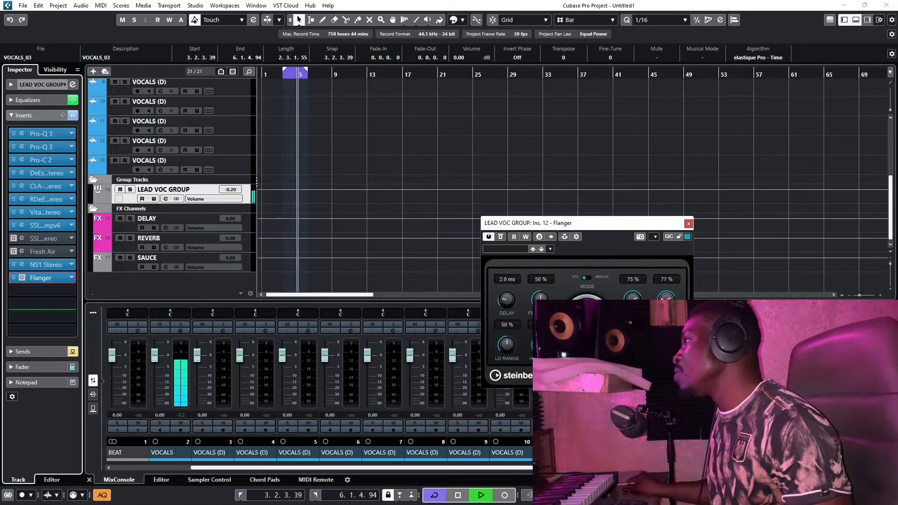
{"action": "key", "text": "space"}
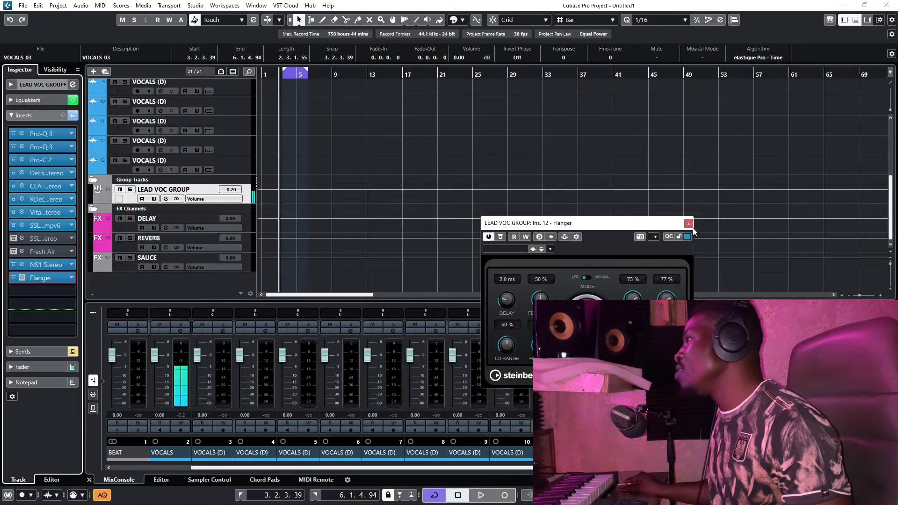
{"action": "left_click", "coordinate": [689, 224]}
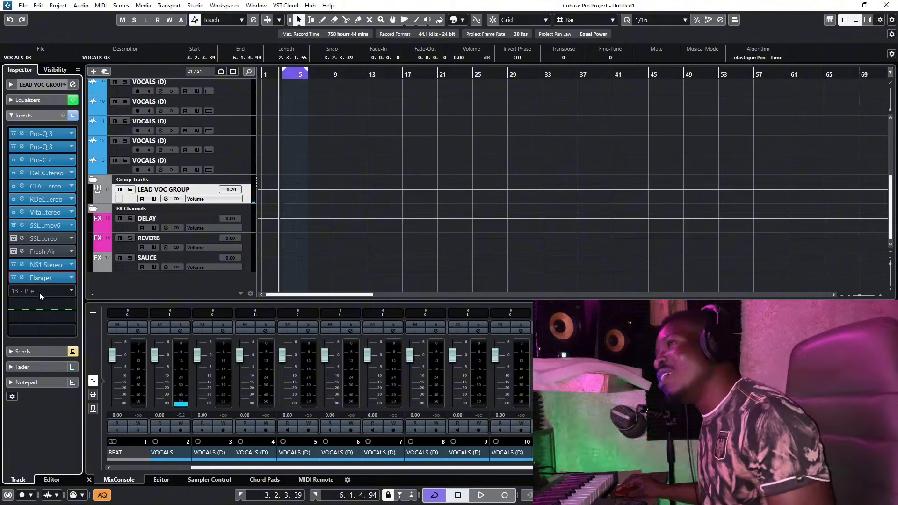
Step: Load AVOX CHOIR into the thirteenth insert slot of the LEAD VOC GROUP, audition the vocal, and close the plug-in
{"action": "left_click", "coordinate": [38, 294]}
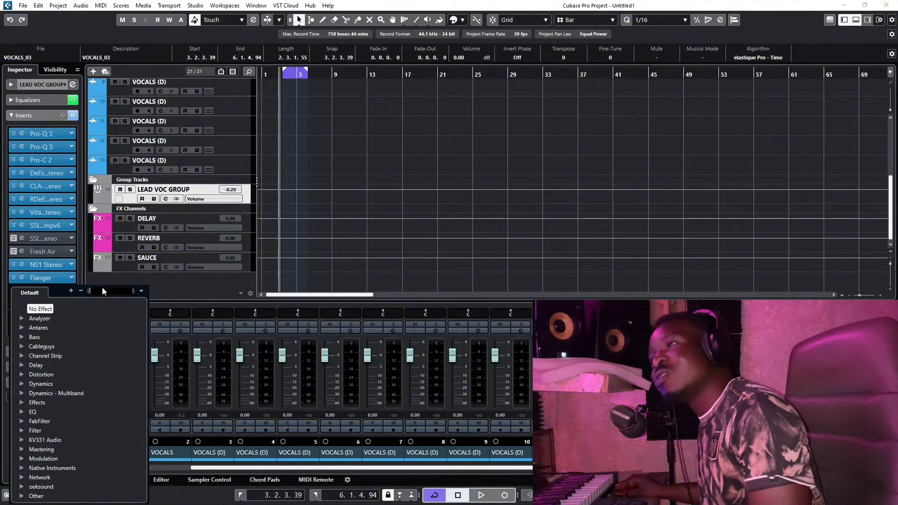
{"action": "type", "text": "a"}
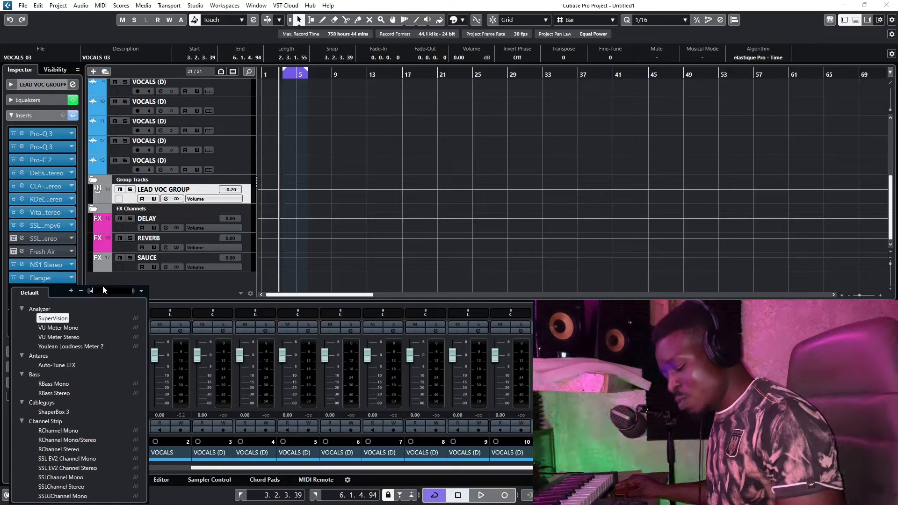
{"action": "type", "text": "vo"}
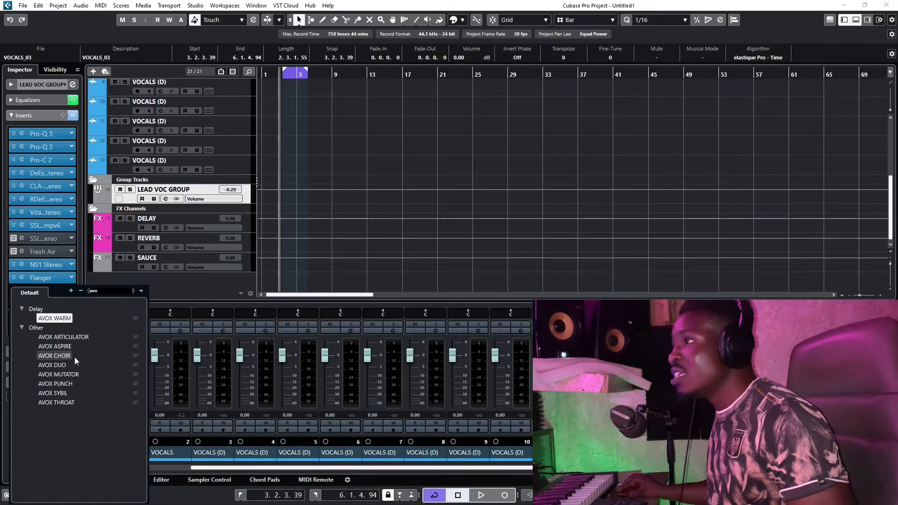
{"action": "left_click", "coordinate": [59, 357]}
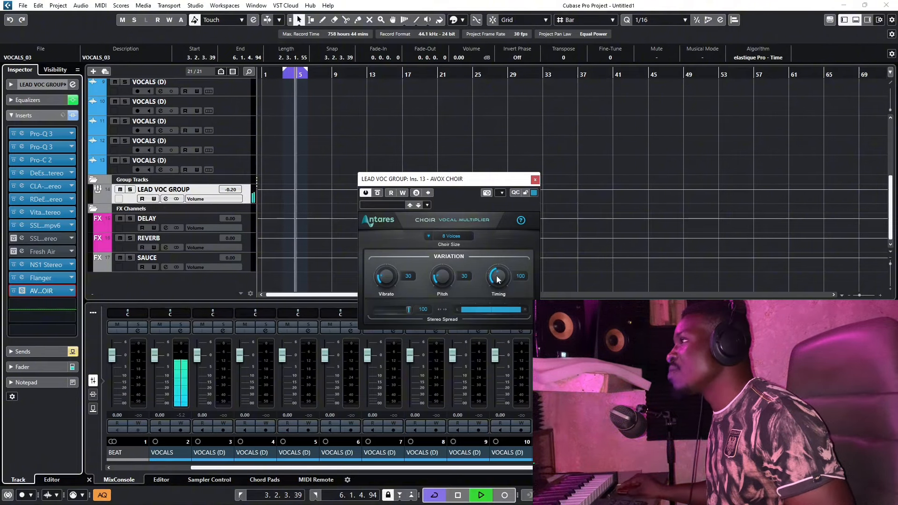
{"action": "left_click", "coordinate": [535, 179]}
{"action": "key", "text": "space"}
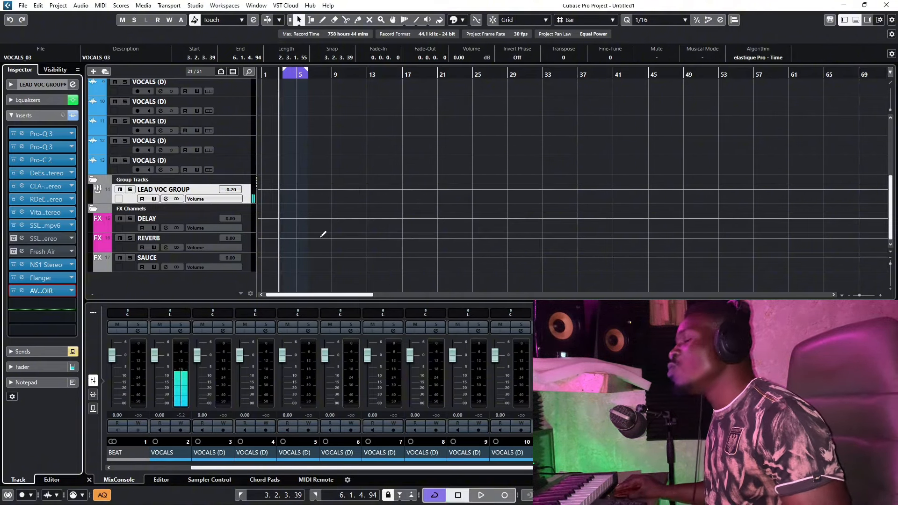
Step: Bypass the AVOX CHOIR, Flanger and NS1 Stereo inserts on the LEAD VOC GROUP
{"action": "left_click", "coordinate": [13, 287]}
{"action": "left_click", "coordinate": [13, 278]}
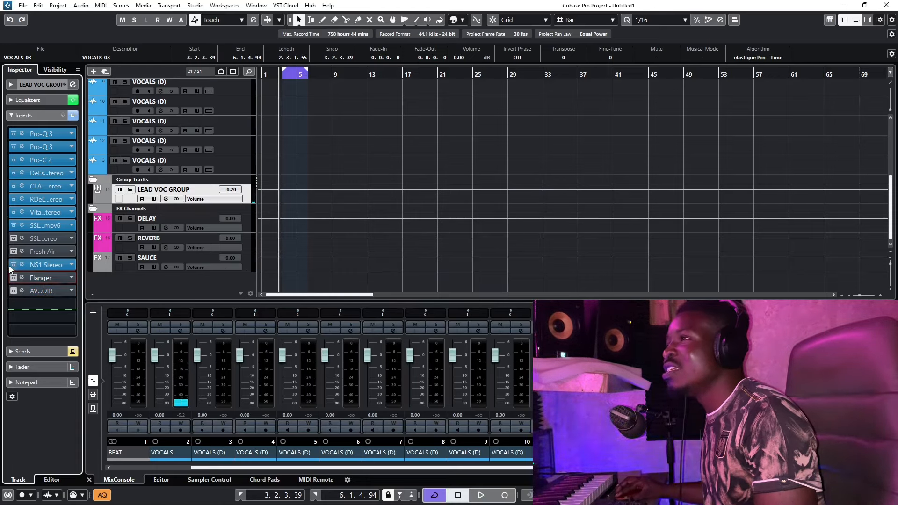
{"action": "left_click", "coordinate": [13, 265]}
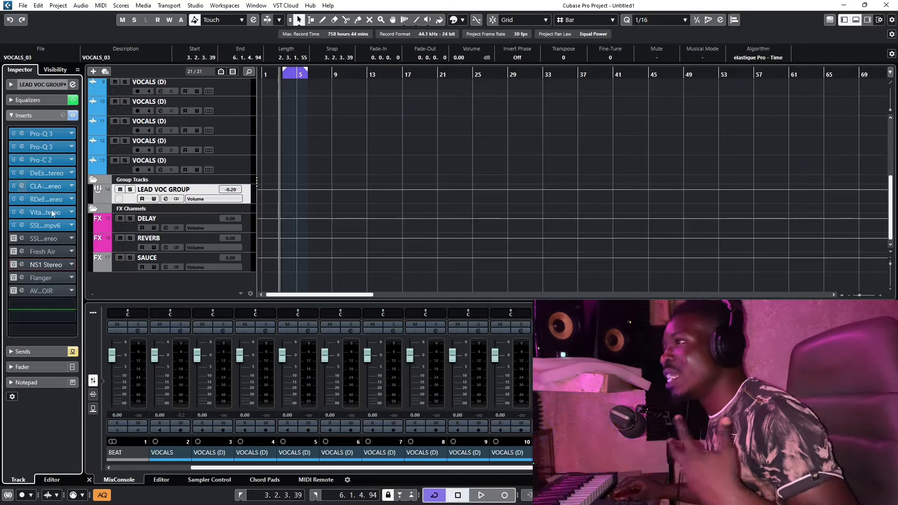
Step: Activate the DELAY and REVERB sends on the LEAD VOC GROUP
{"action": "left_click", "coordinate": [23, 351]}
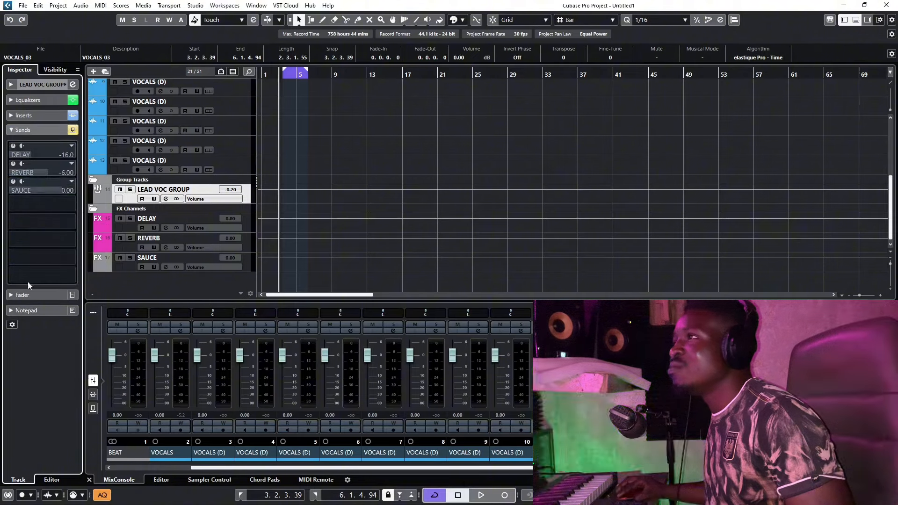
{"action": "left_click", "coordinate": [13, 145]}
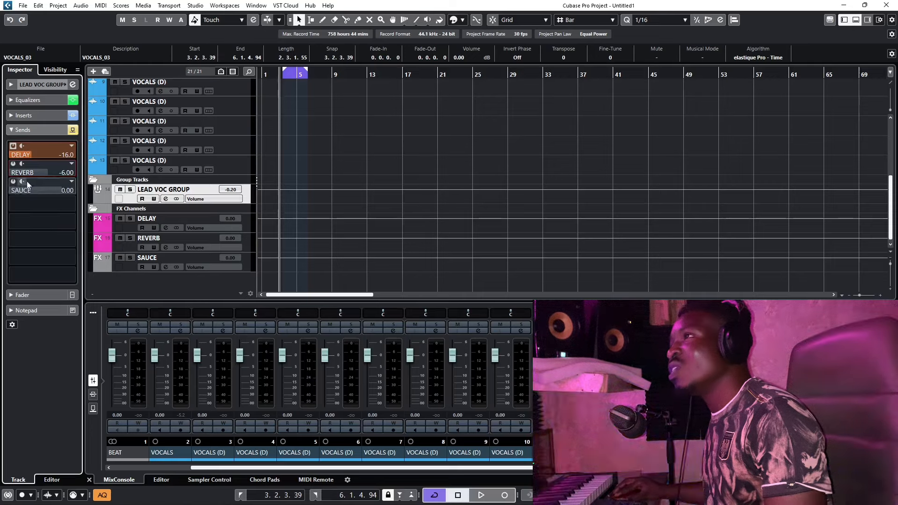
{"action": "left_click", "coordinate": [13, 163]}
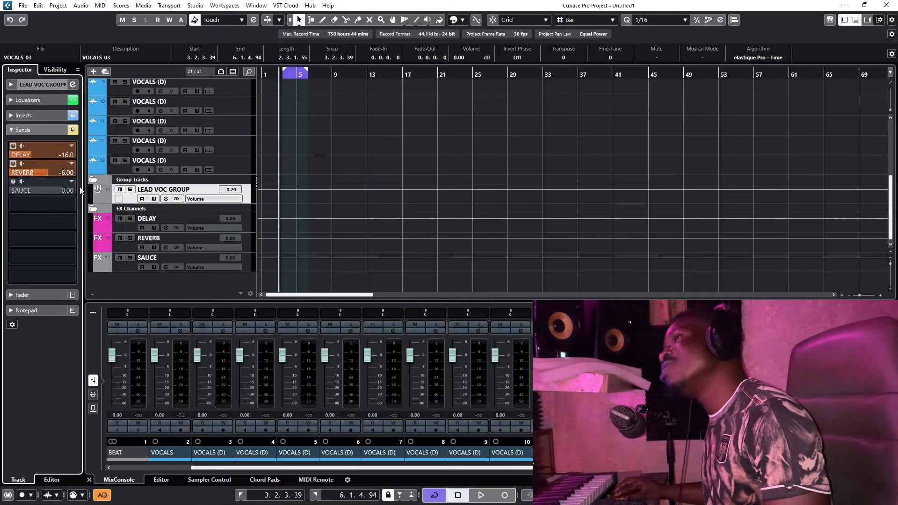
{"action": "mouse_move", "coordinate": [49, 198]}
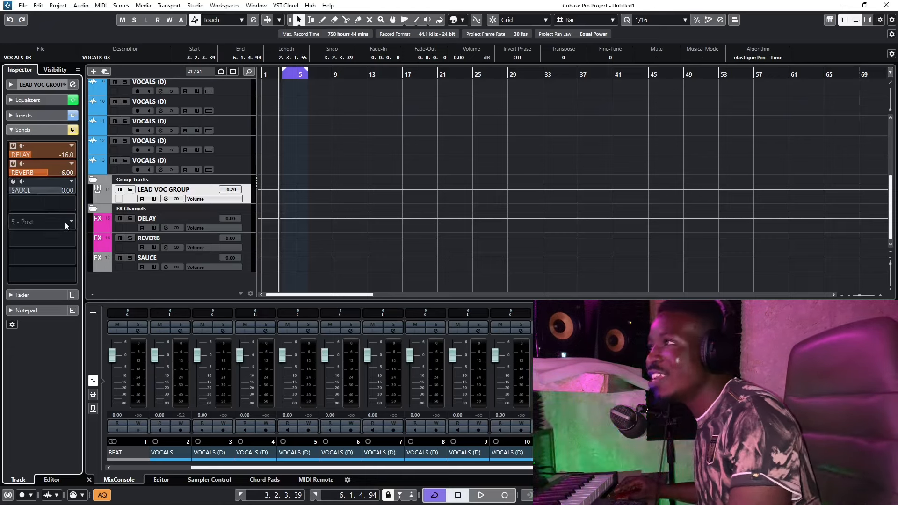
Step: Open the H-Delay insert on the DELAY FX channel and switch off its left and right phase inversion
{"action": "left_click", "coordinate": [250, 223]}
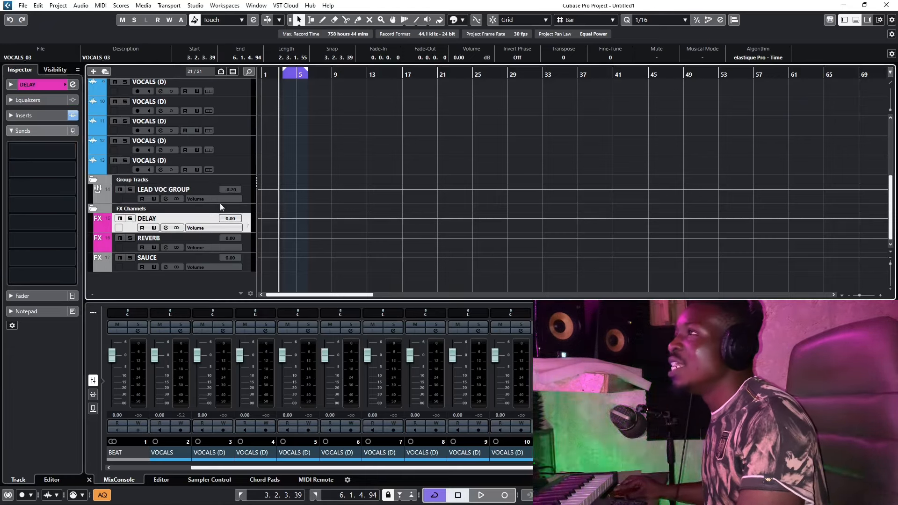
{"action": "left_click", "coordinate": [40, 114]}
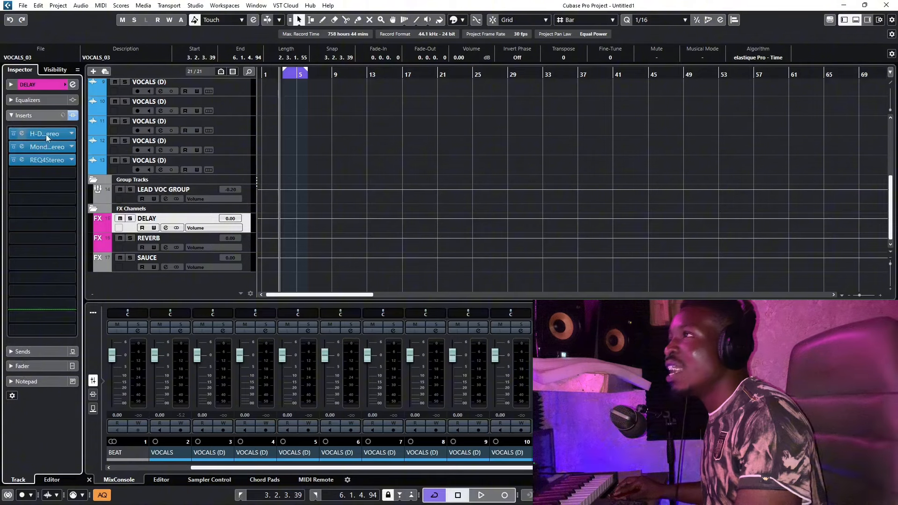
{"action": "left_click", "coordinate": [22, 133]}
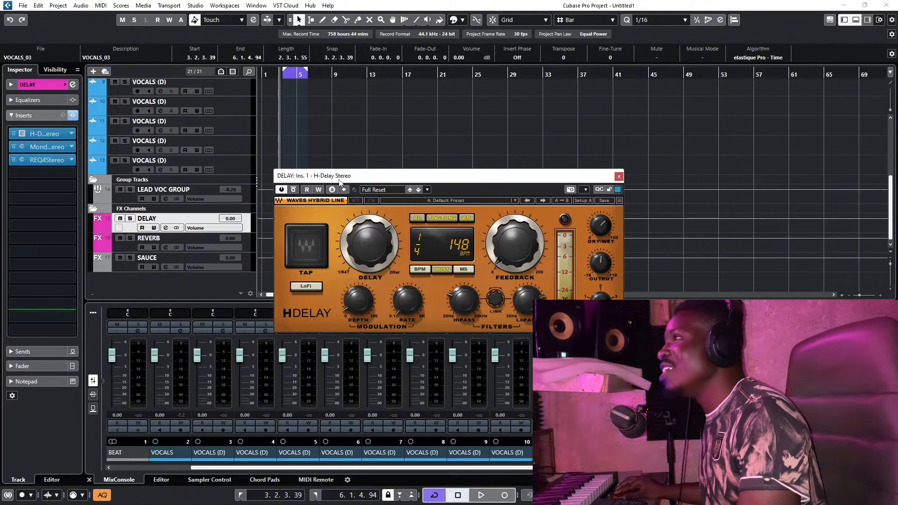
{"action": "left_click", "coordinate": [418, 218]}
{"action": "left_click", "coordinate": [466, 219]}
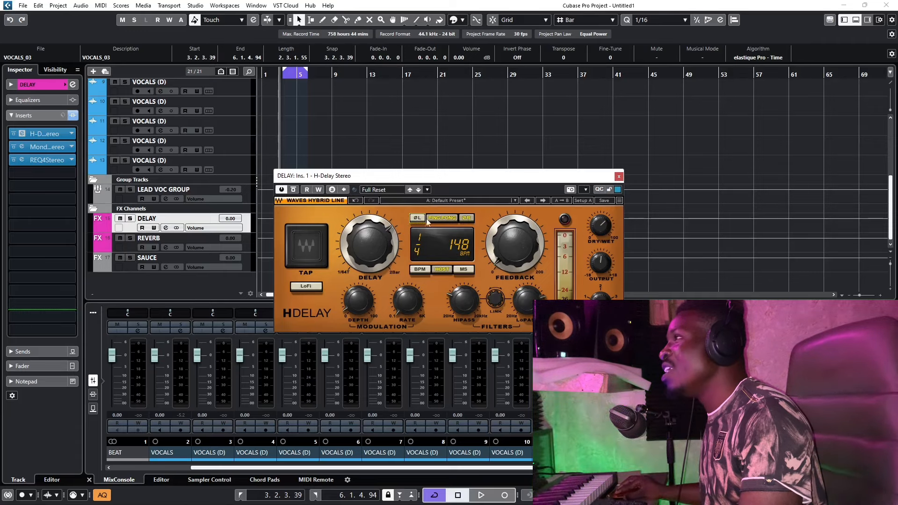
{"action": "left_click", "coordinate": [467, 220]}
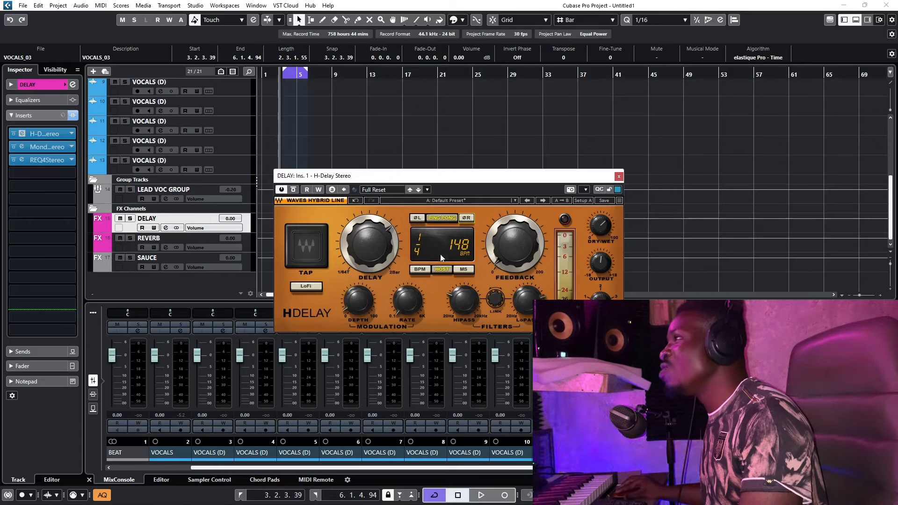
Step: Switch the H-Delay's timing mode to BPM, close the plug-in, and audition the vocal
{"action": "left_click", "coordinate": [421, 270]}
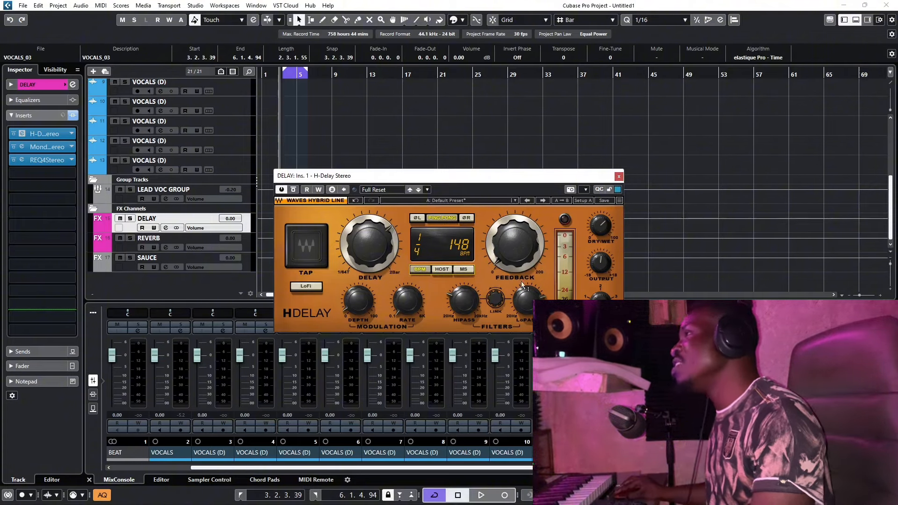
{"action": "mouse_move", "coordinate": [455, 307]}
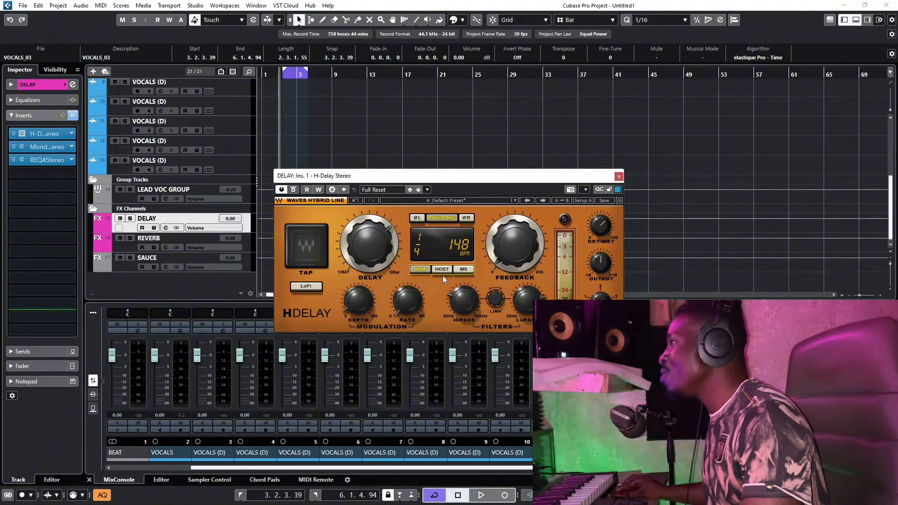
{"action": "left_click", "coordinate": [618, 176]}
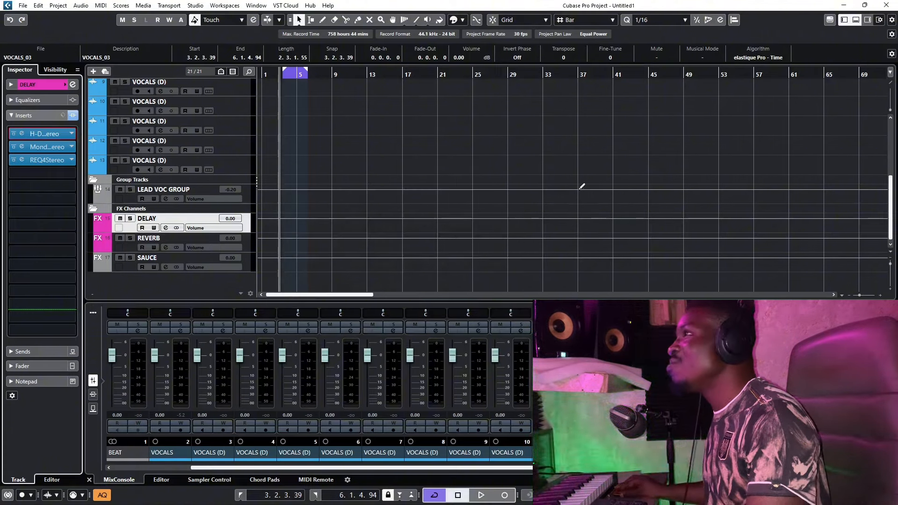
{"action": "key", "text": "space"}
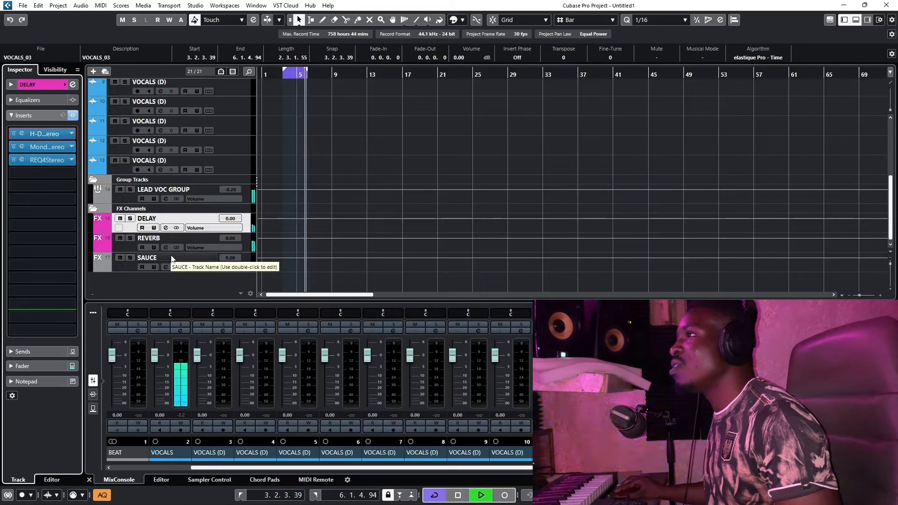
{"action": "key", "text": "space"}
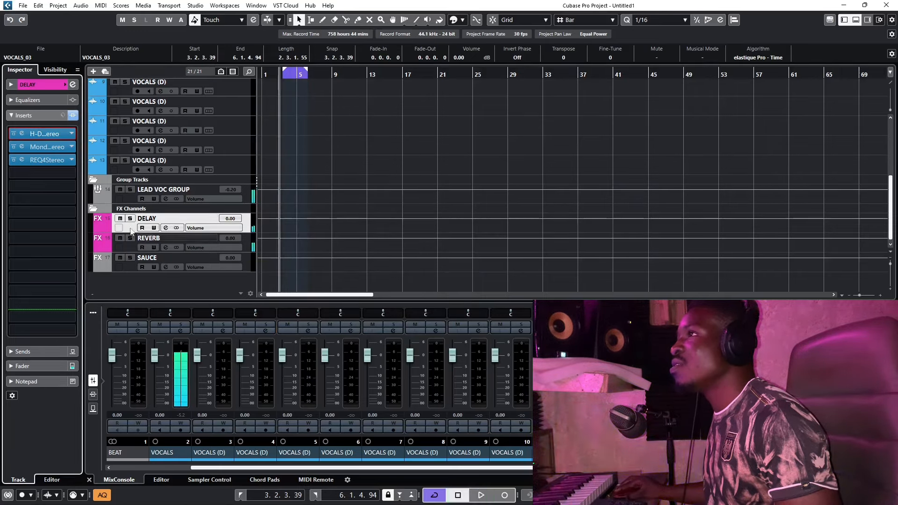
Step: Examine the settings of the MondoMod and REQ 4 inserts on the DELAY channel, closing each plug-in
{"action": "left_click", "coordinate": [47, 148]}
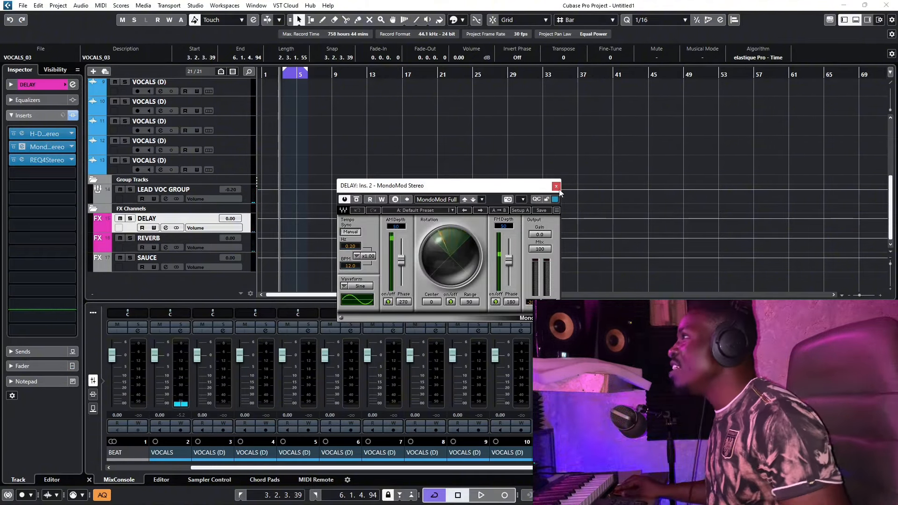
{"action": "left_click", "coordinate": [556, 186]}
{"action": "left_click", "coordinate": [51, 161]}
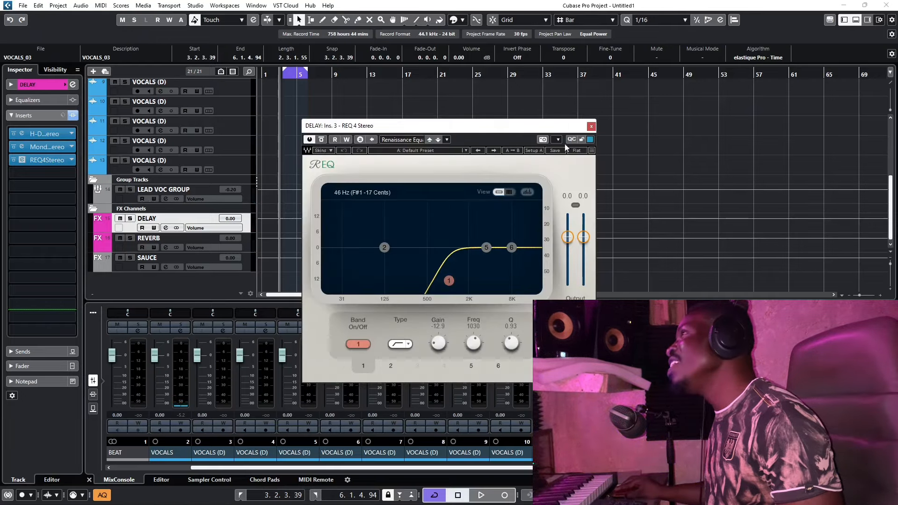
{"action": "left_click", "coordinate": [592, 126]}
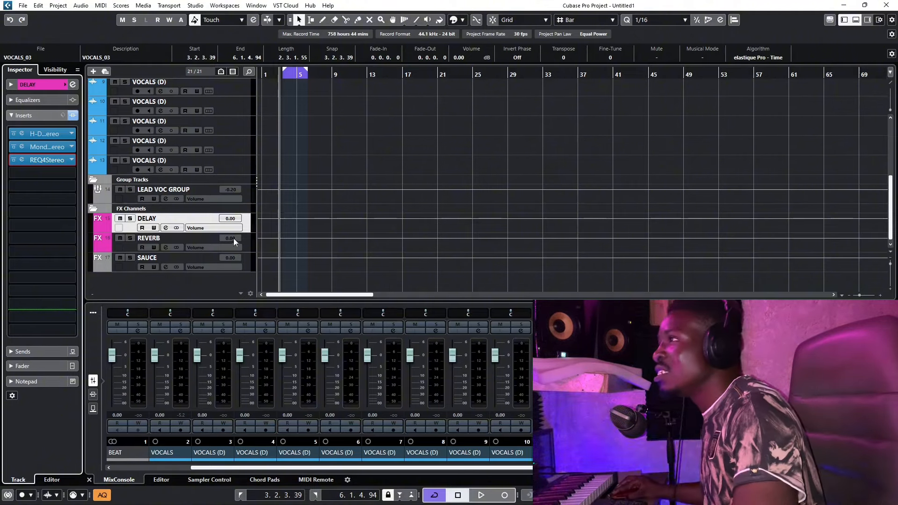
Step: Load a Vocal preset from the Plates category into ValhallaVintageVerb on the REVERB channel and close the plug-in
{"action": "left_click", "coordinate": [245, 240]}
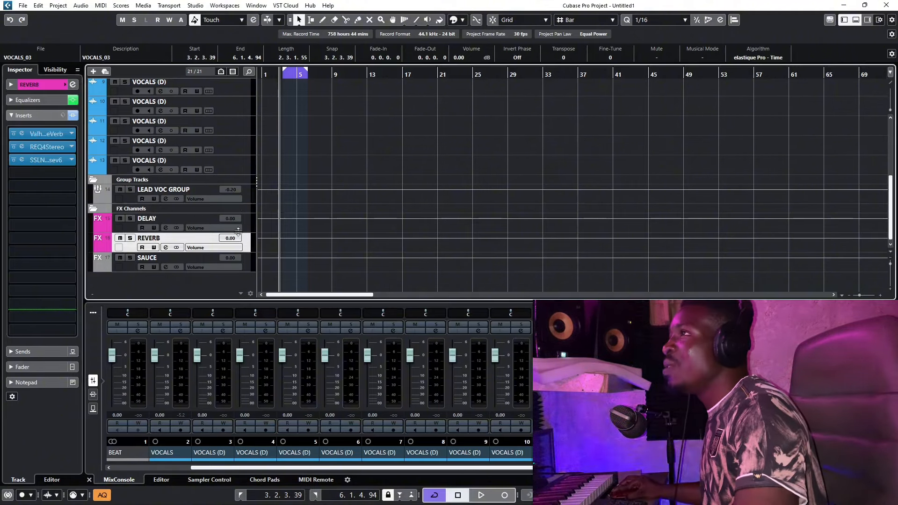
{"action": "left_click", "coordinate": [36, 133]}
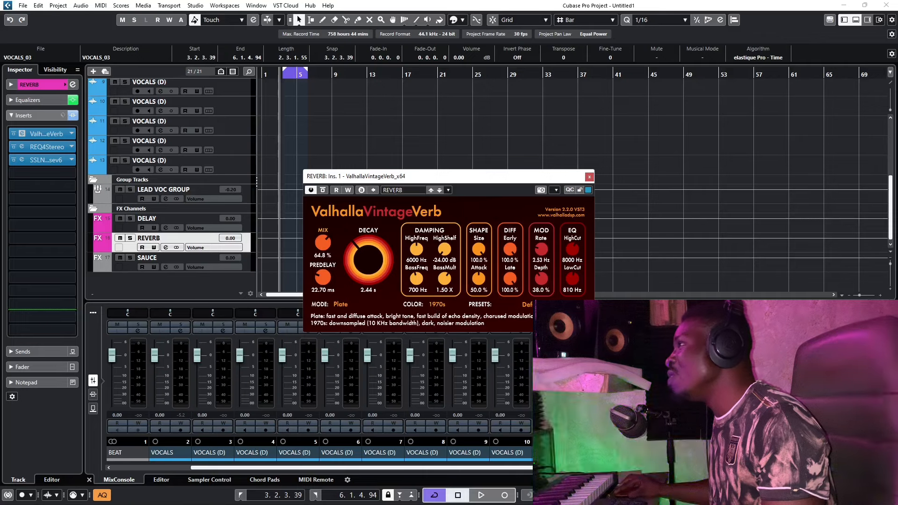
{"action": "left_click", "coordinate": [527, 304]}
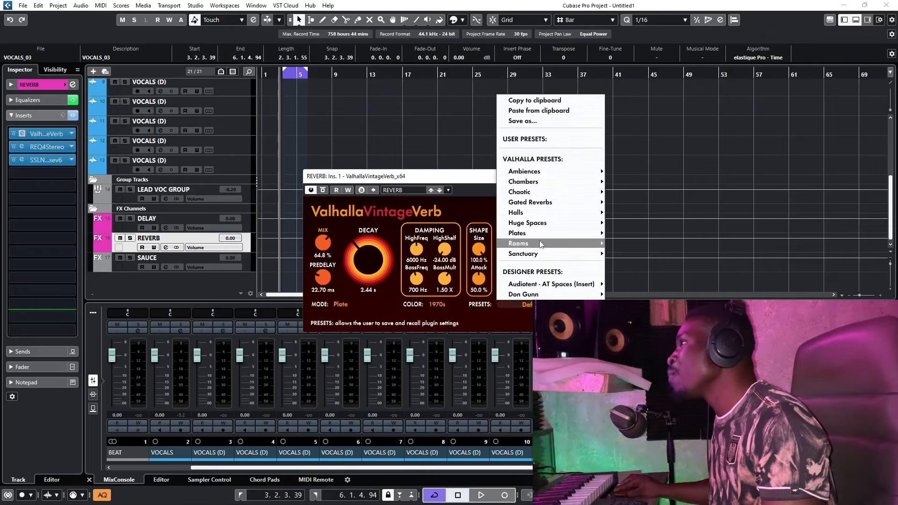
{"action": "mouse_move", "coordinate": [538, 233]}
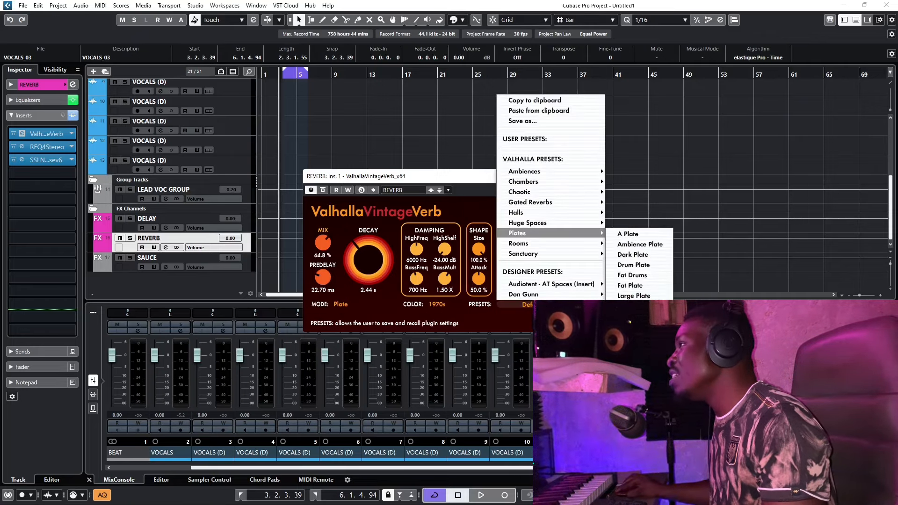
{"action": "left_click", "coordinate": [634, 357]}
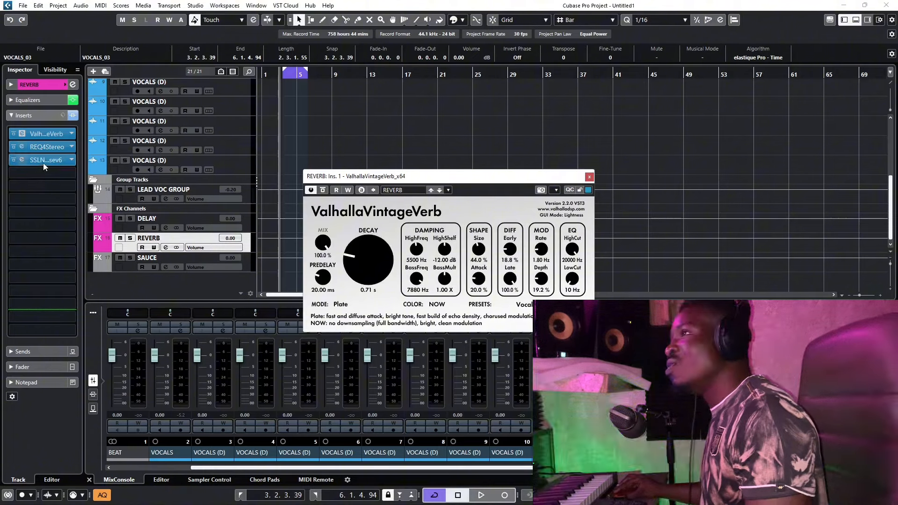
{"action": "left_click", "coordinate": [589, 178]}
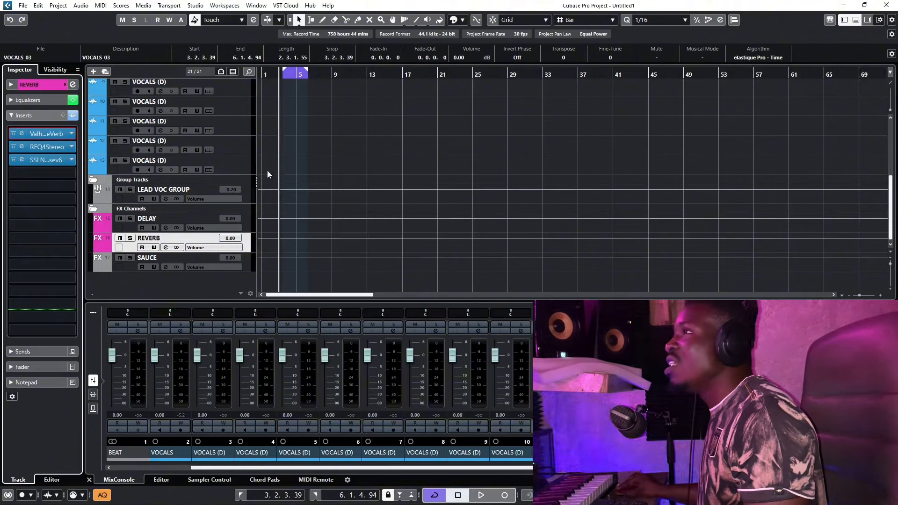
Step: Lower the REVERB send level of the LEAD VOC GROUP to -12.6 and audition the vocal
{"action": "left_click", "coordinate": [248, 191]}
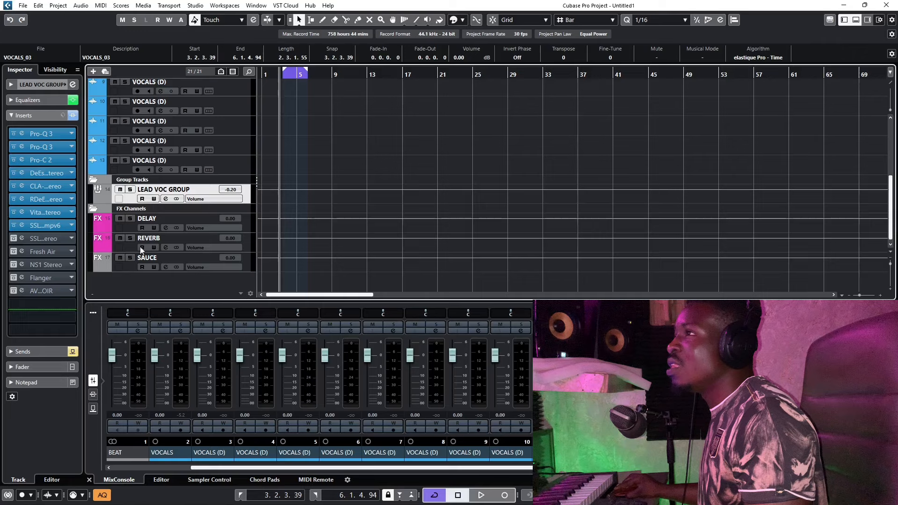
{"action": "left_click", "coordinate": [36, 354]}
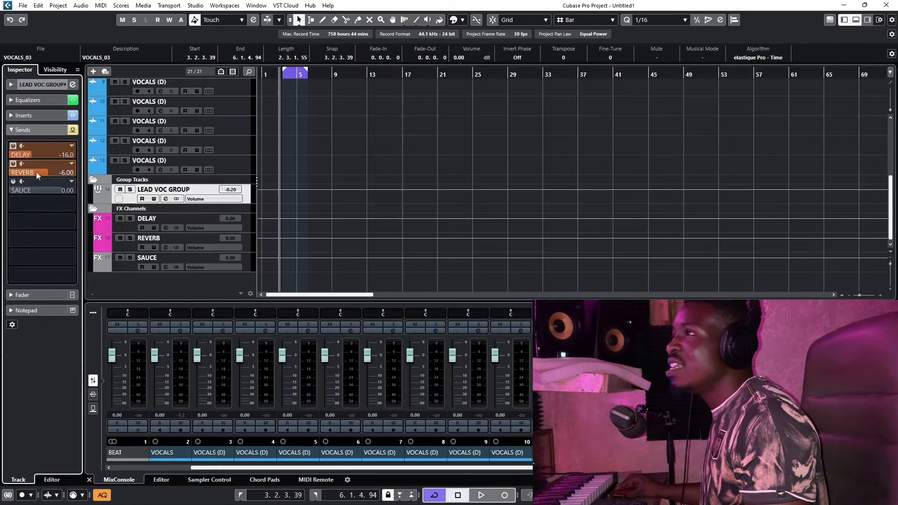
{"action": "scroll", "coordinate": [37, 173], "scroll_direction": "down", "scroll_amount": 7}
{"action": "scroll", "coordinate": [36, 171], "scroll_direction": "down", "scroll_amount": 5}
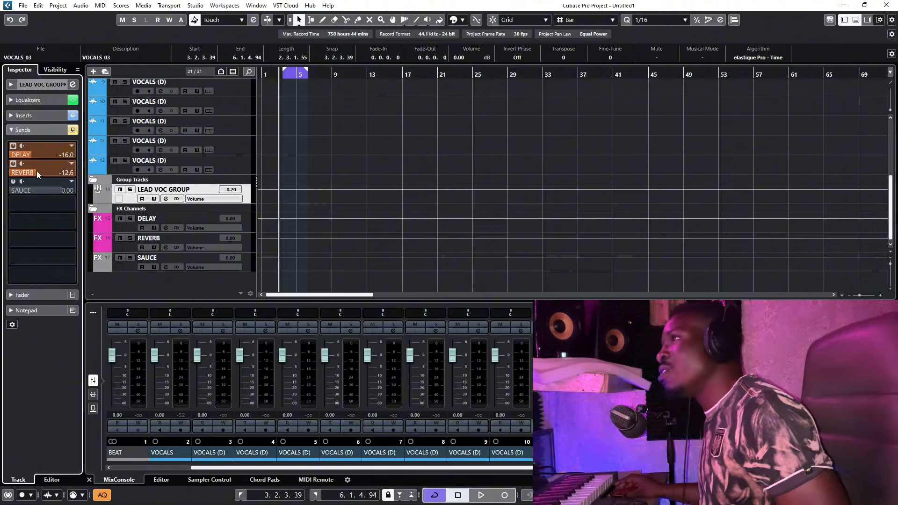
{"action": "key", "text": "space"}
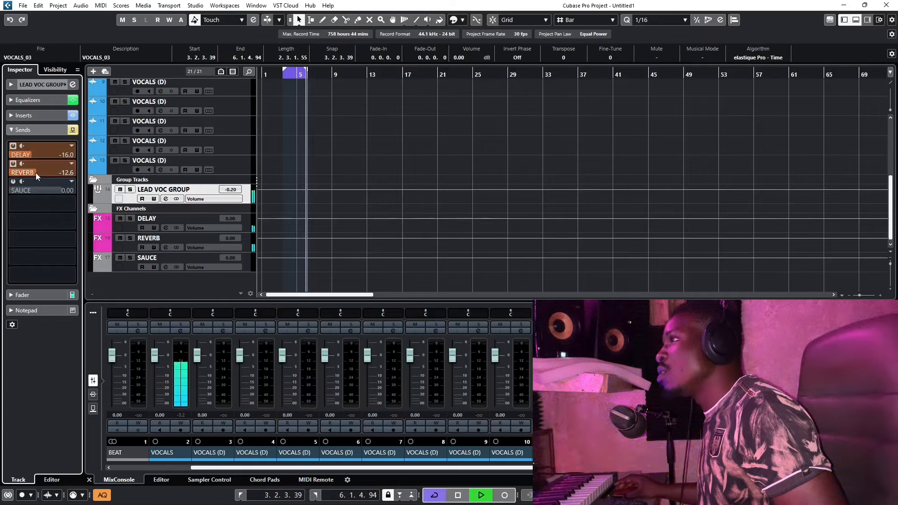
{"action": "key", "text": "space"}
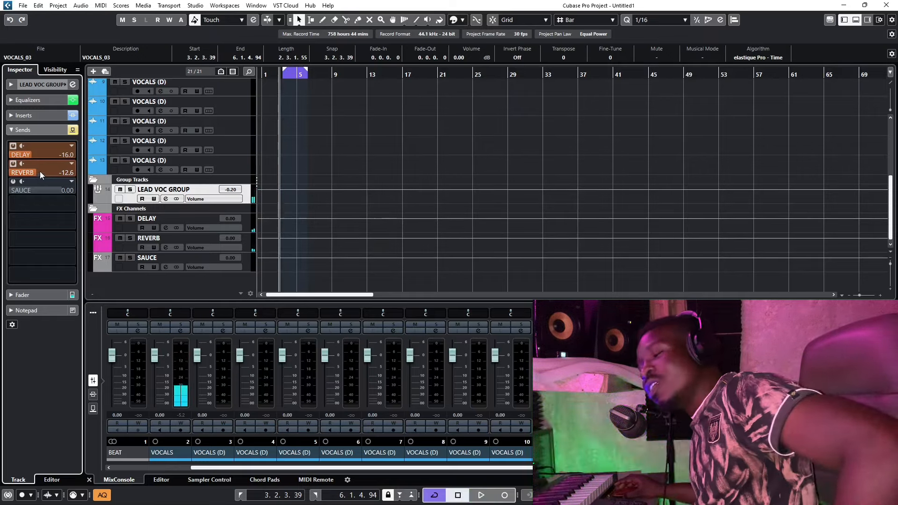